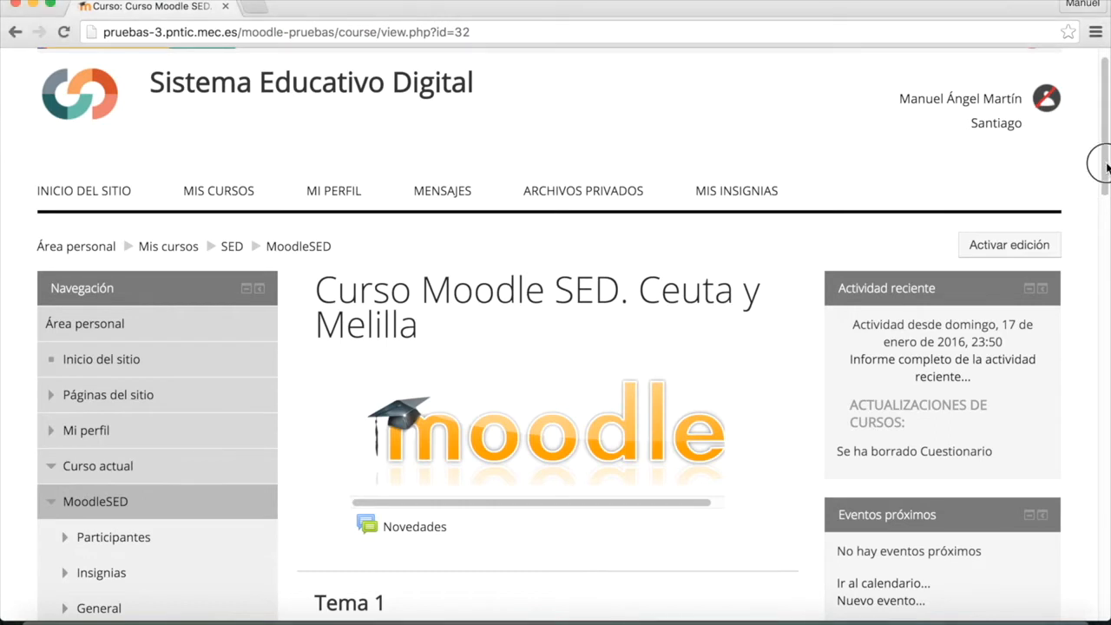
- Turn on editing mode for the course Curso Moodle SED. Ceuta y Melilla
drag(1106, 160, 1106, 161)
drag(1108, 181, 1097, 208)
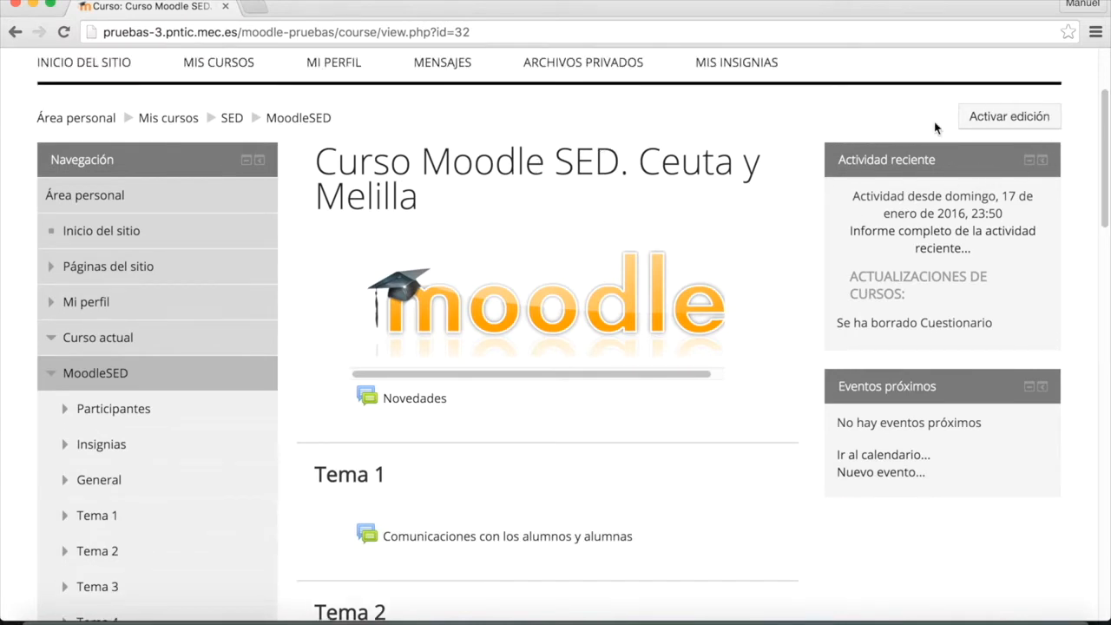
click(1007, 122)
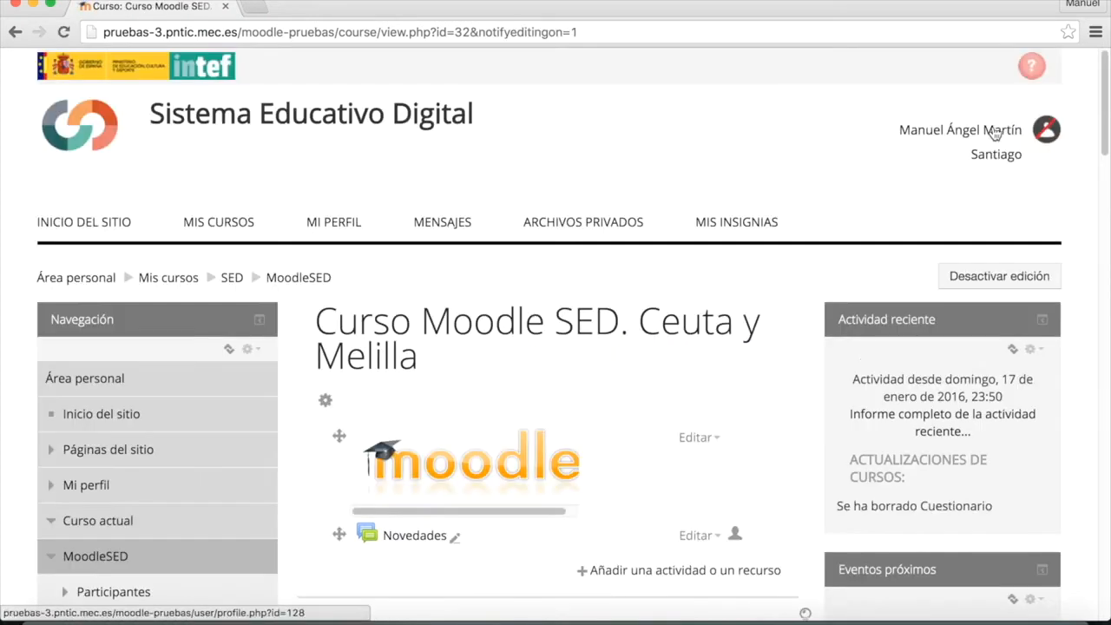
- Start adding an activity or resource to the Tema 2 section of the course
drag(1104, 108, 1094, 254)
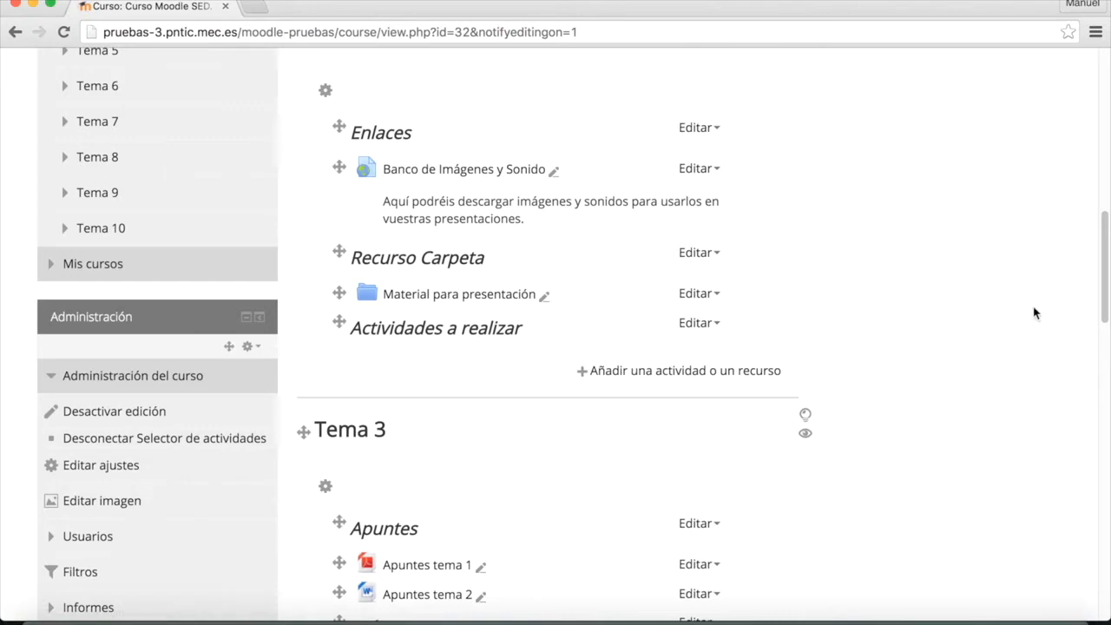
scroll(1100, 299, down, 3)
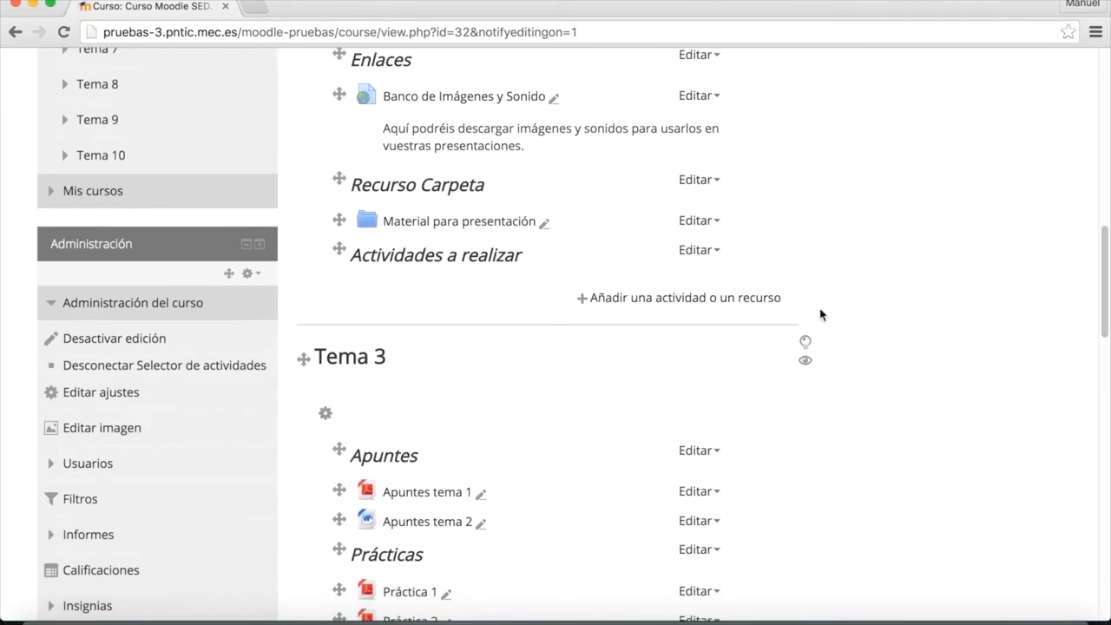
click(670, 304)
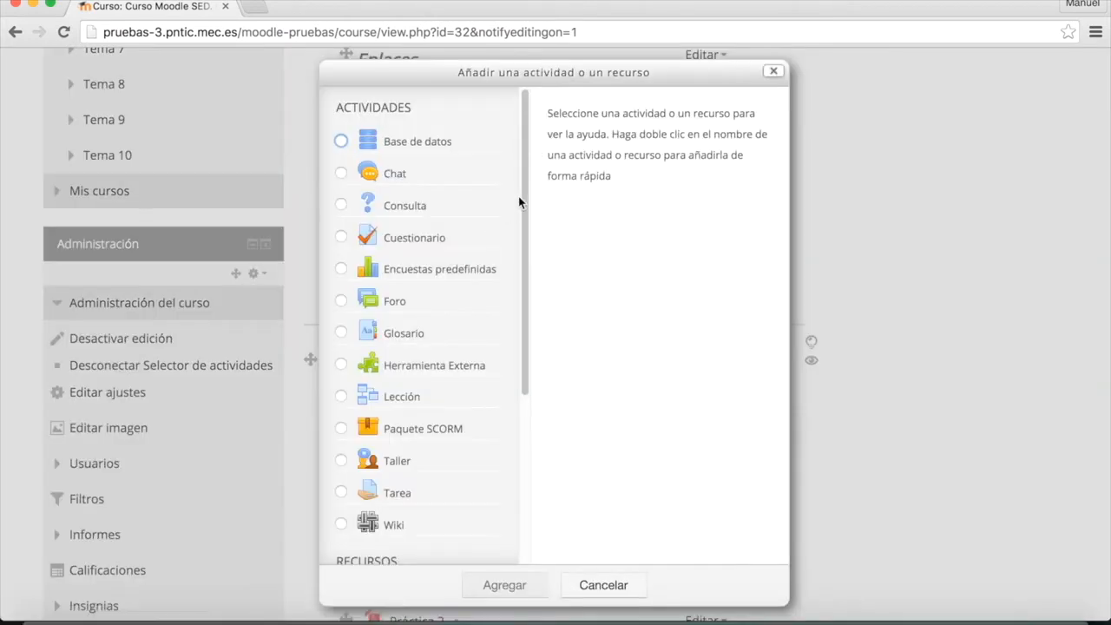
- Review the descriptions of the Consulta, Cuestionario, Encuestas predefinidas and Foro activities and look through the available resources
drag(524, 196, 524, 212)
click(421, 187)
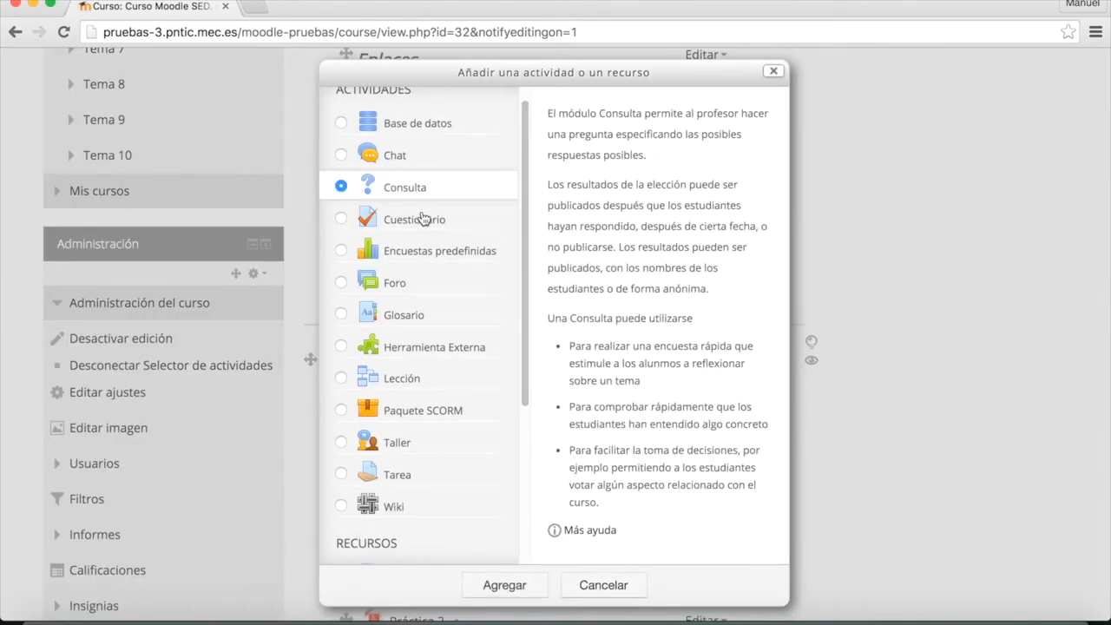
click(424, 221)
click(421, 249)
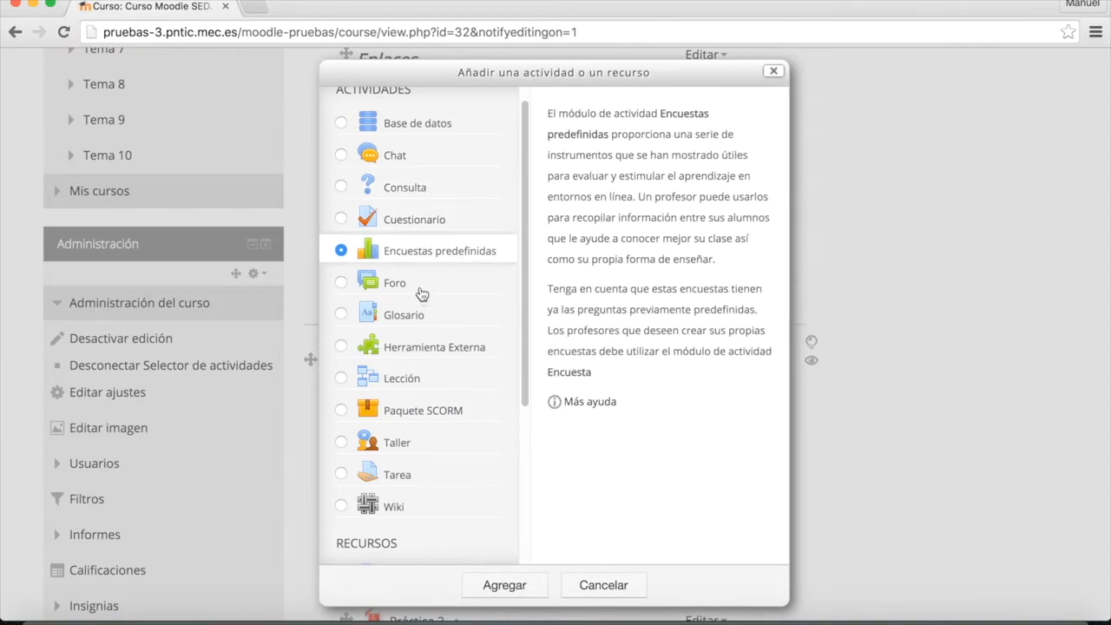
click(422, 287)
drag(522, 284, 509, 421)
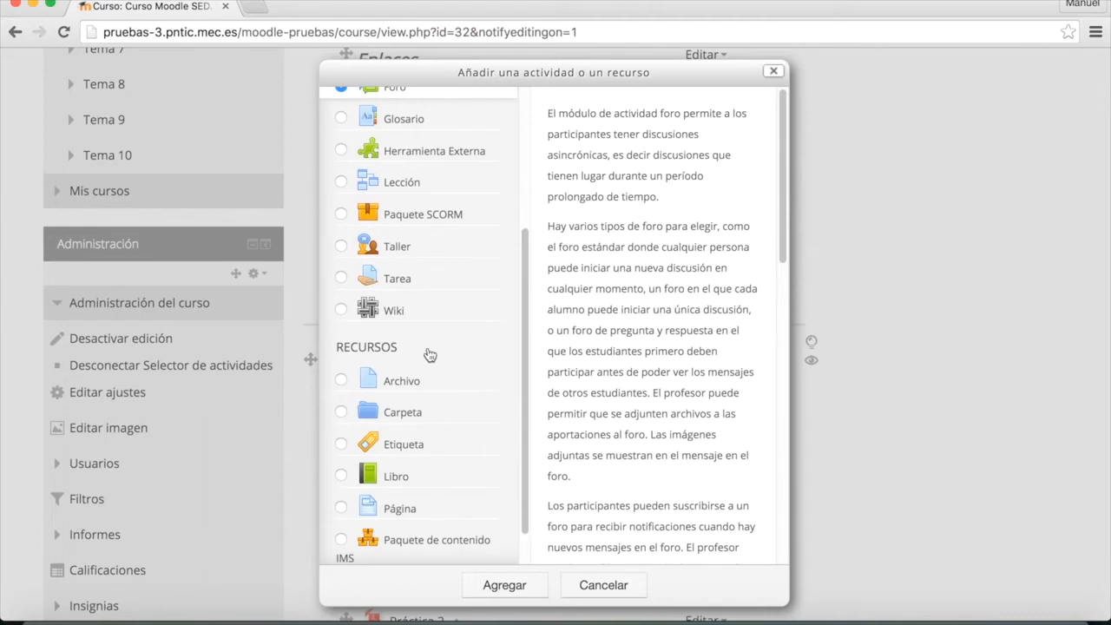
- Select the Tarea activity, read through its description and add it to Tema 2
click(404, 287)
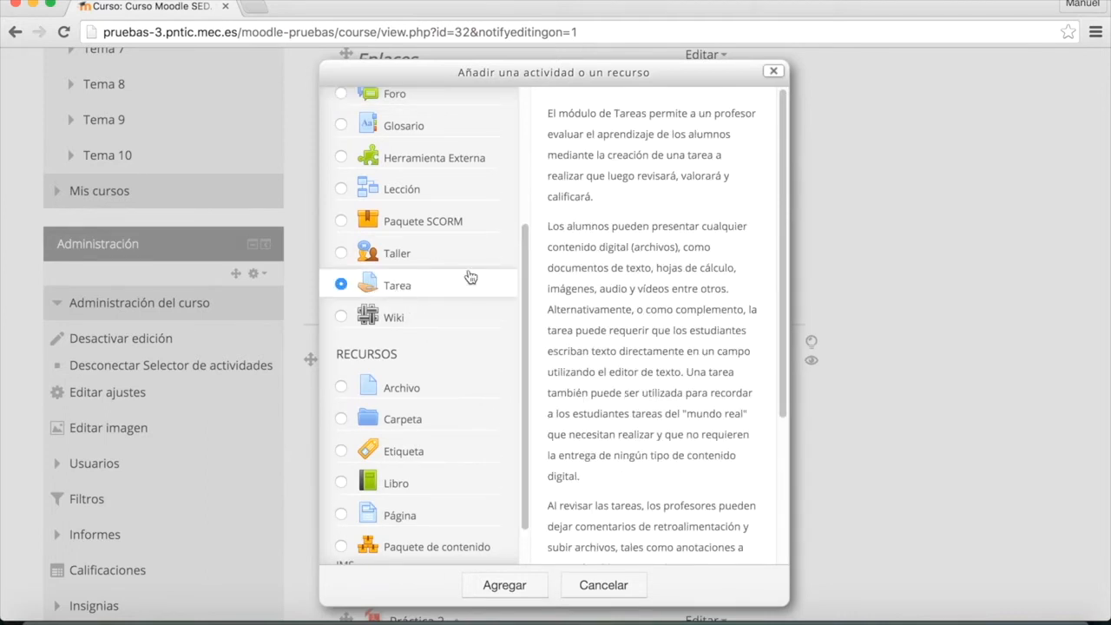
click(785, 341)
drag(785, 341, 786, 388)
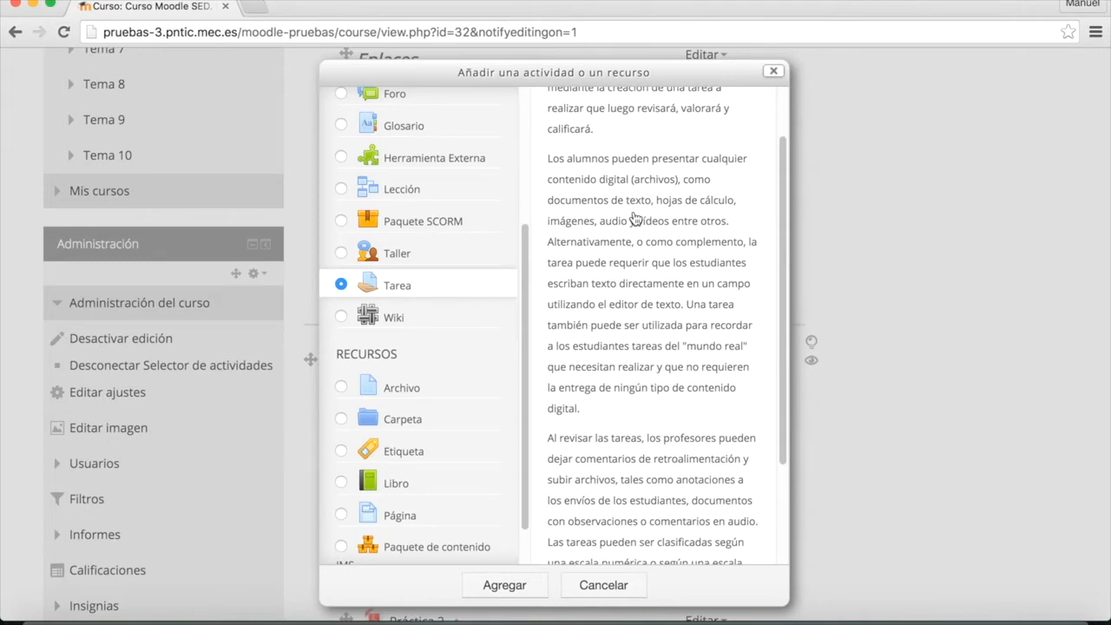
drag(784, 303, 785, 309)
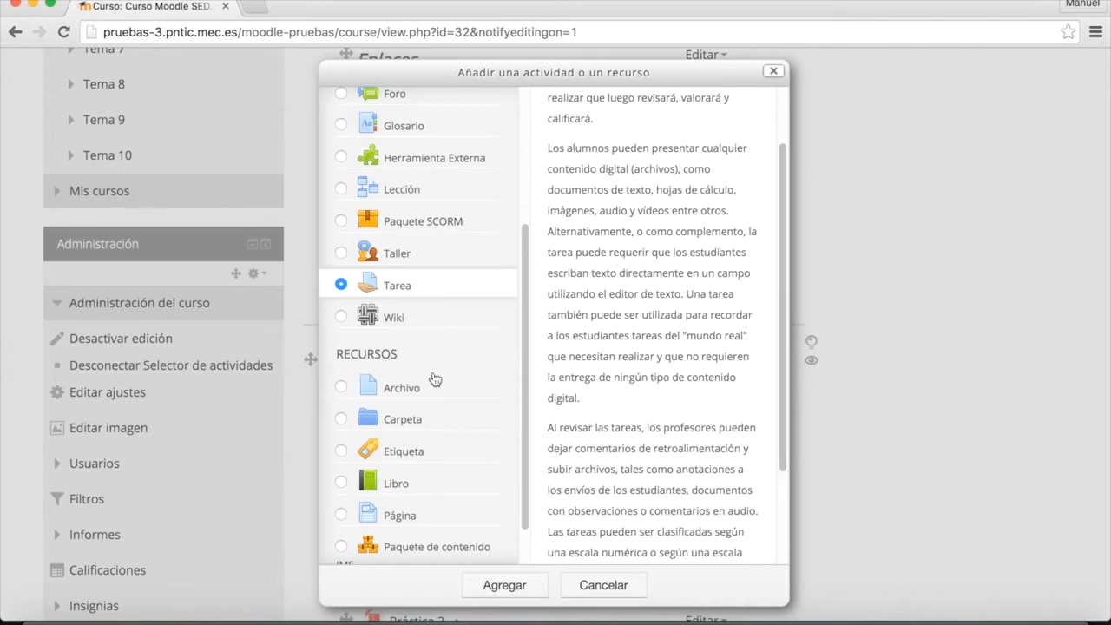
click(509, 587)
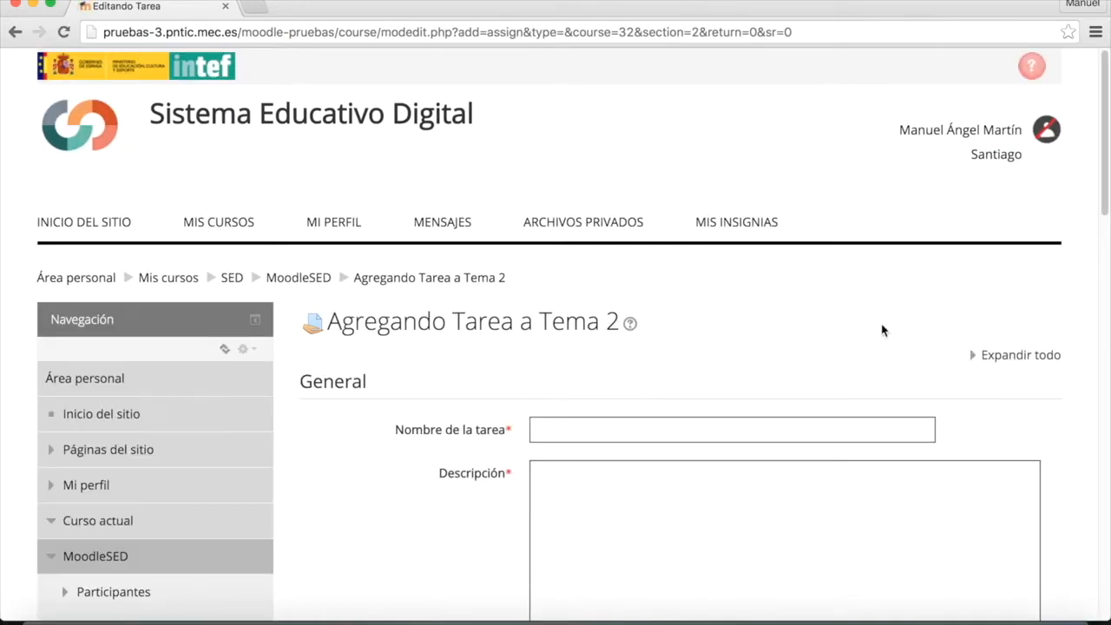
- Name the assignment "Resumen tema 2" and select the whole text of its description
drag(1106, 182, 1105, 256)
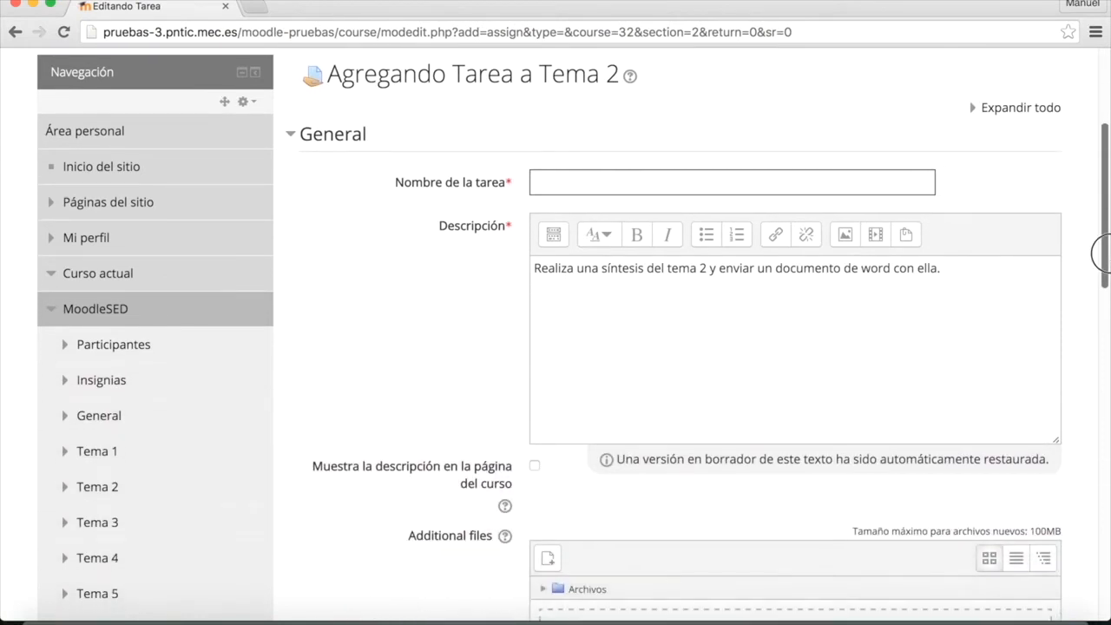
click(855, 182)
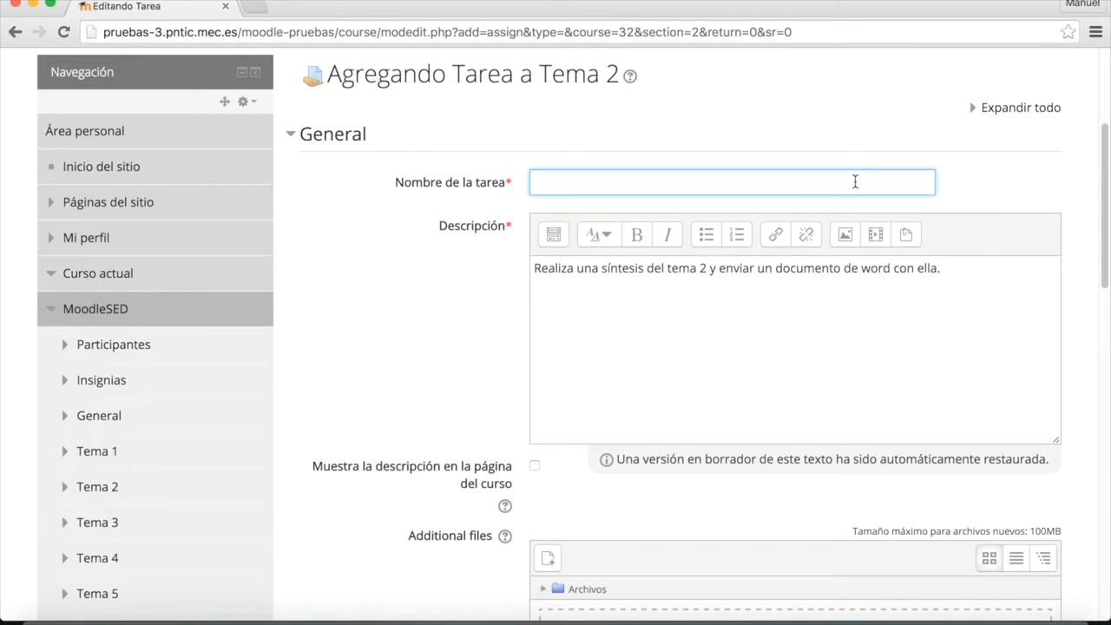
text(Resumen tema 2)
click(535, 267)
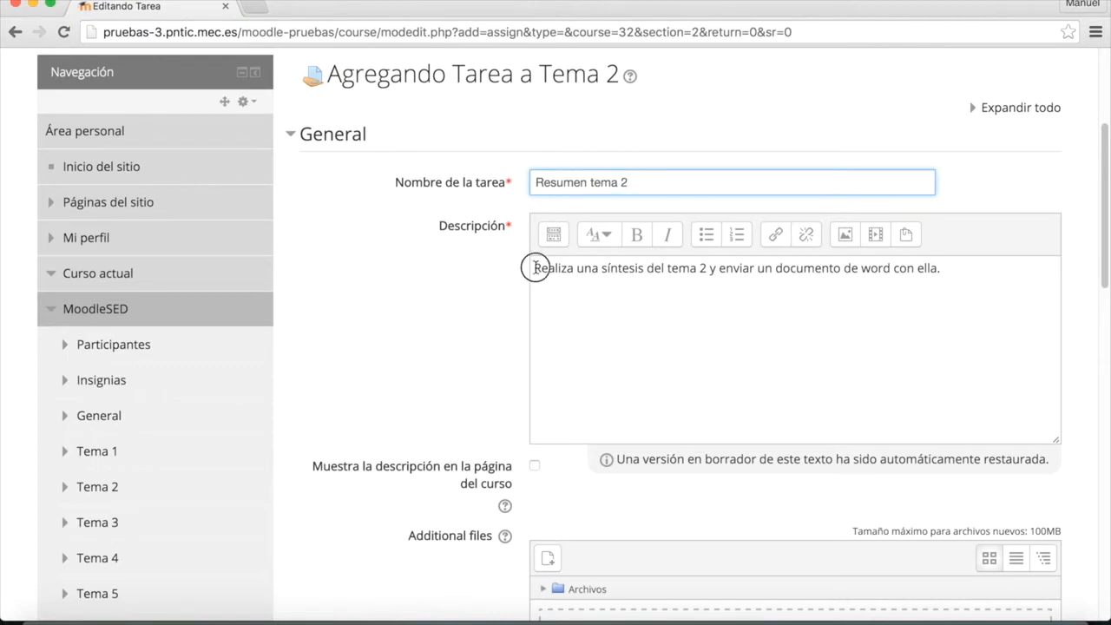
drag(536, 267, 946, 278)
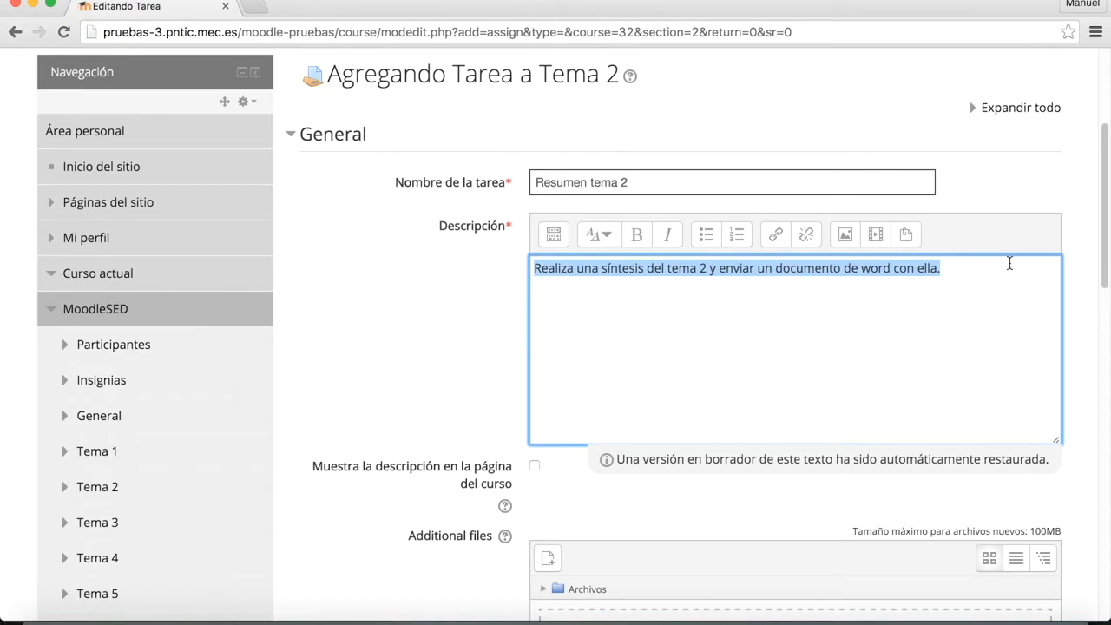
- Attach the desktop document "Orientaciones de la actividad.docx" to the assignment as an additional file
drag(1109, 268, 1108, 287)
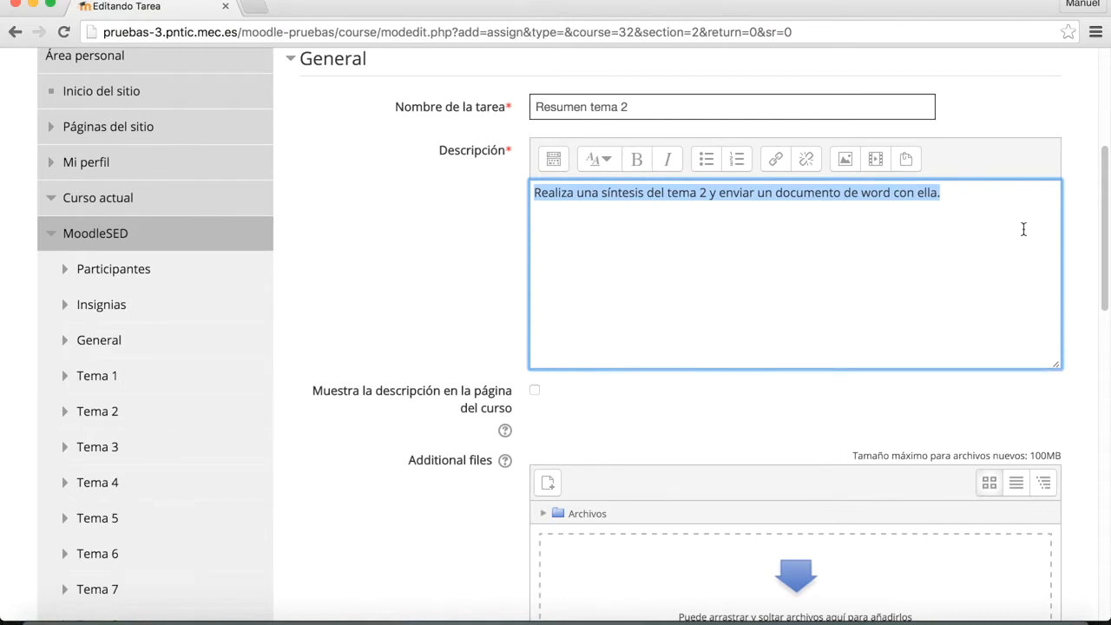
drag(1102, 262, 1100, 315)
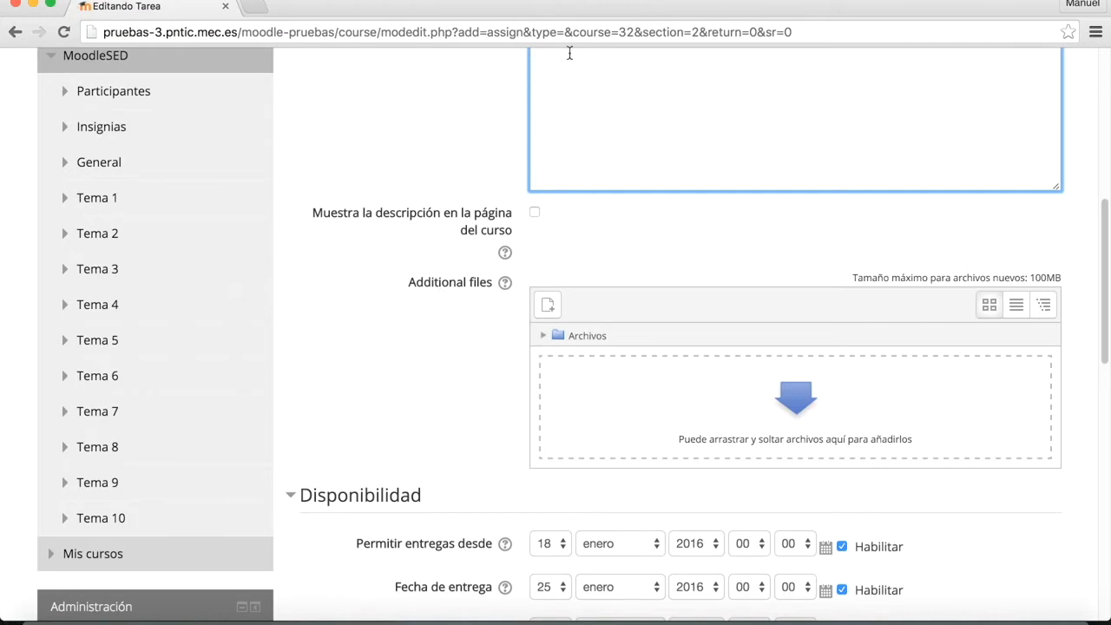
click(703, 7)
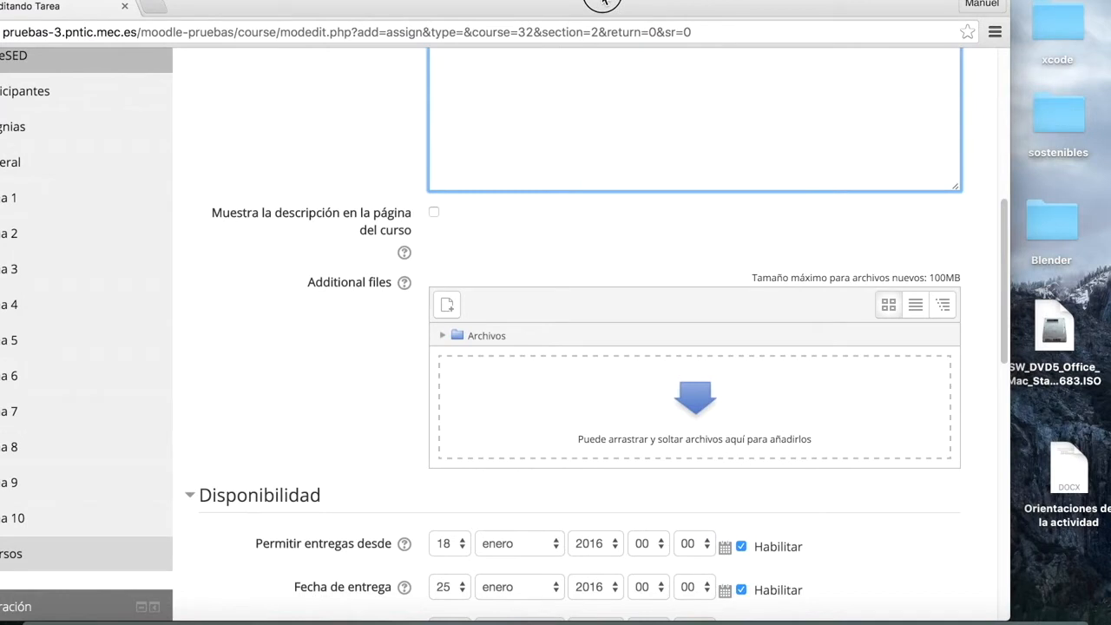
click(1076, 462)
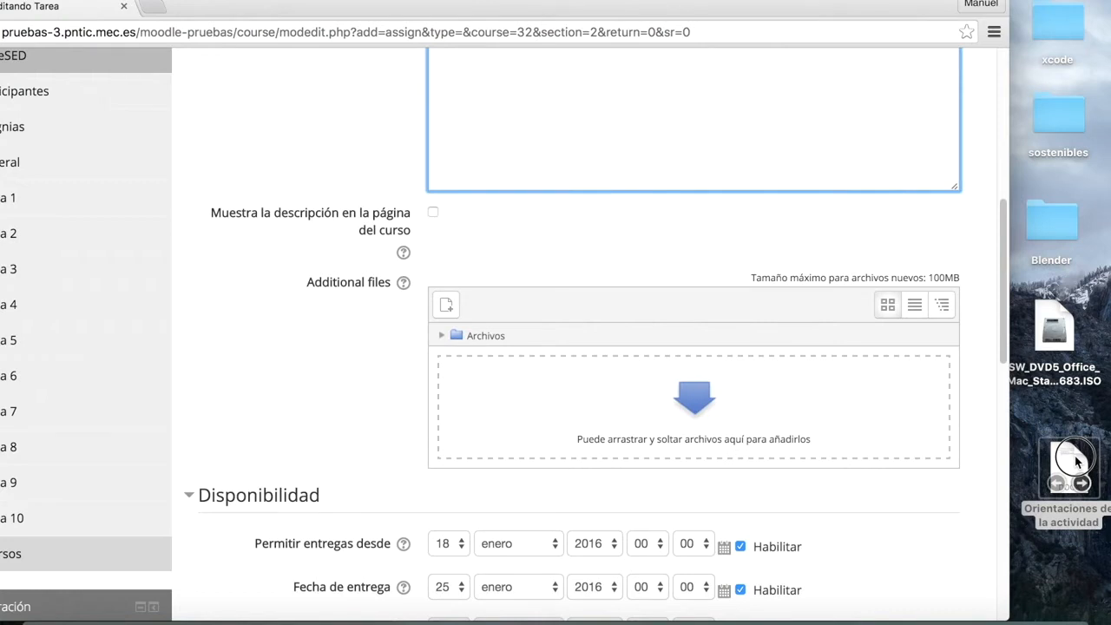
click(1076, 461)
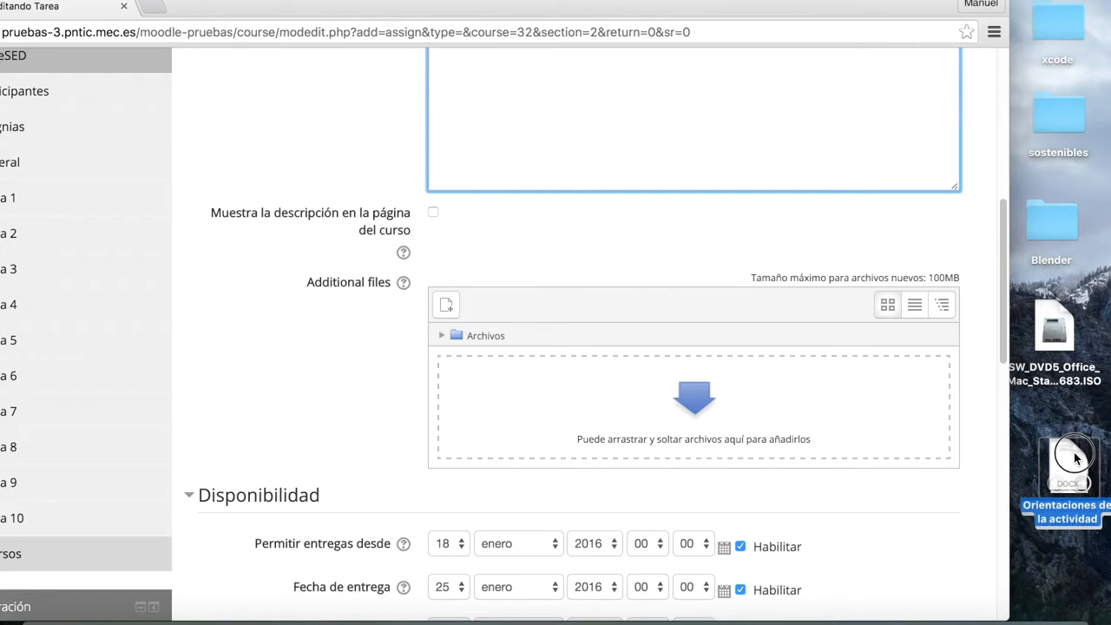
drag(1076, 460, 530, 382)
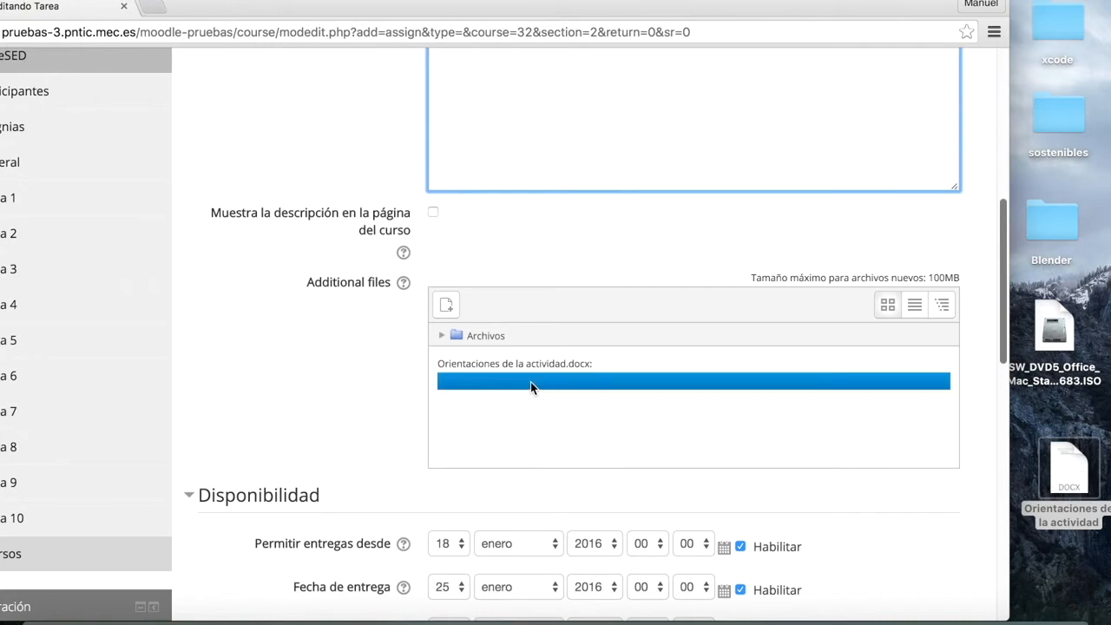
drag(700, 10, 801, 6)
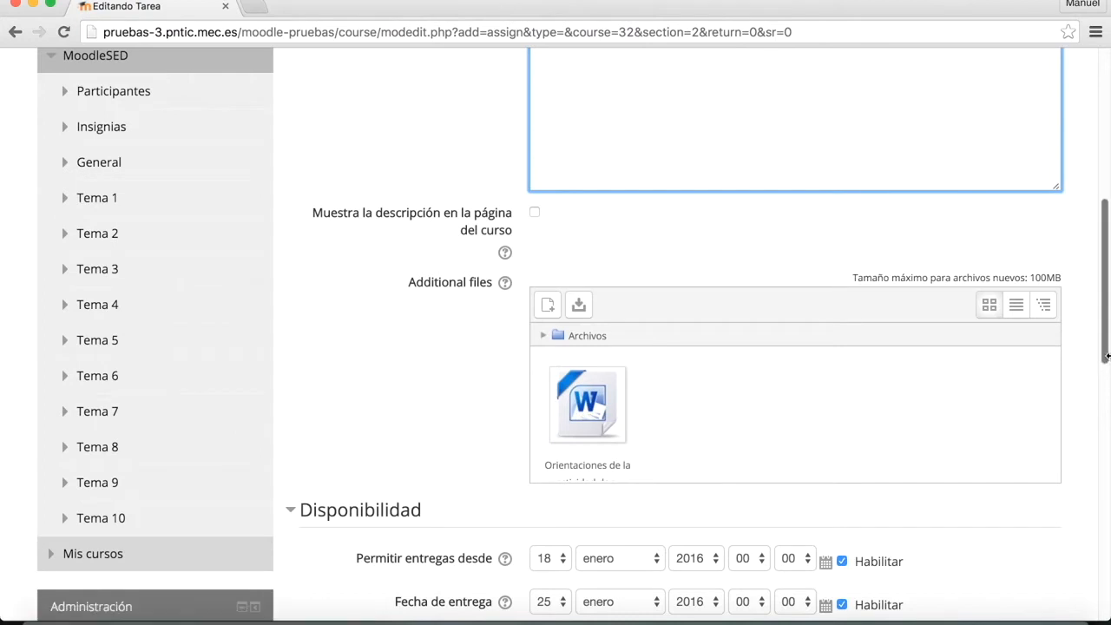
- View the date-picker calendar of the Permitir entregas desde setting and close it without picking a date
drag(1106, 345, 1104, 436)
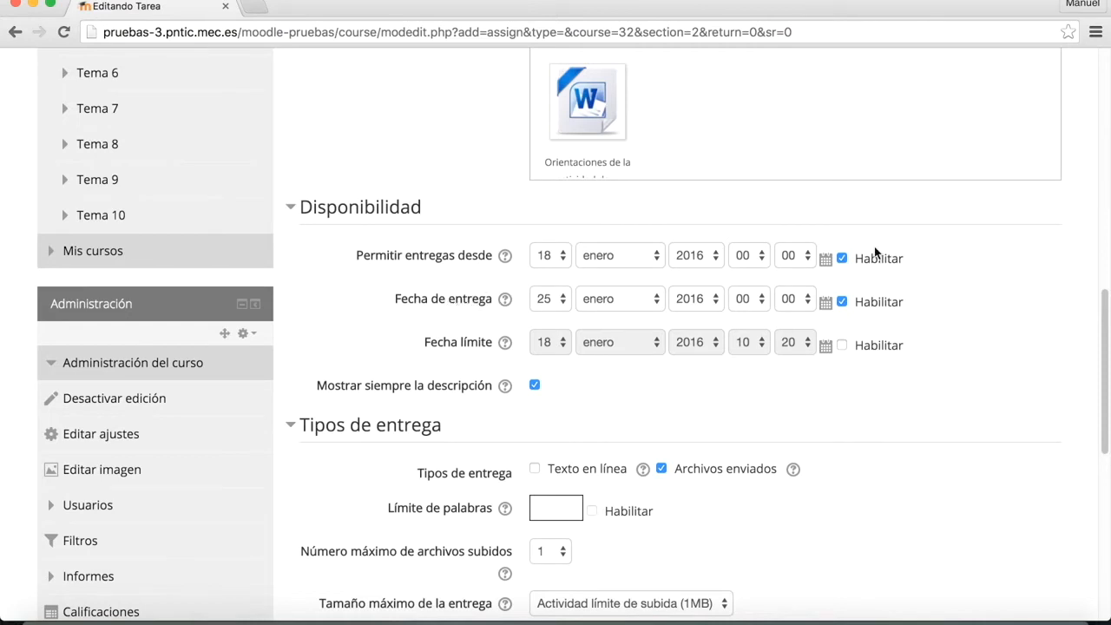
click(826, 258)
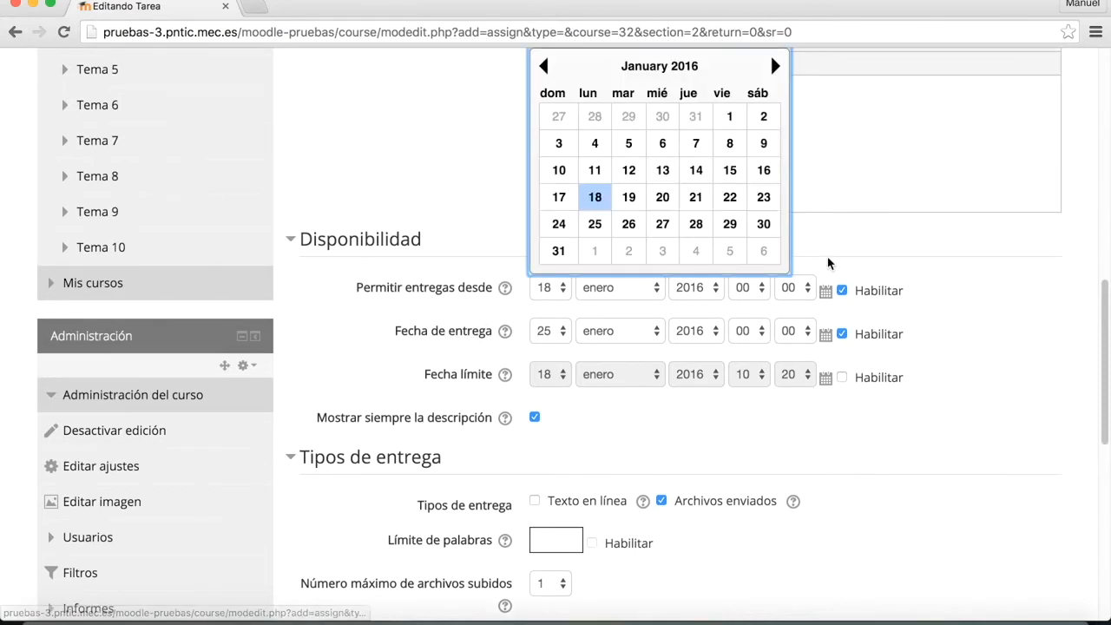
click(823, 260)
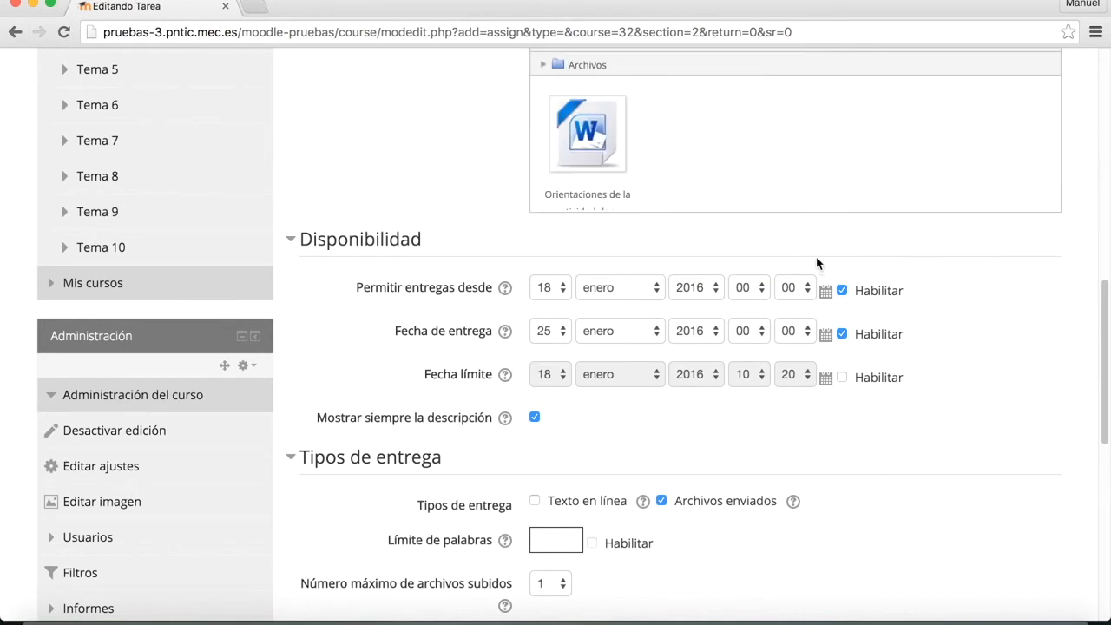
- Disable the Fecha de entrega and Permitir entregas desde dates, and re-enable both
click(842, 336)
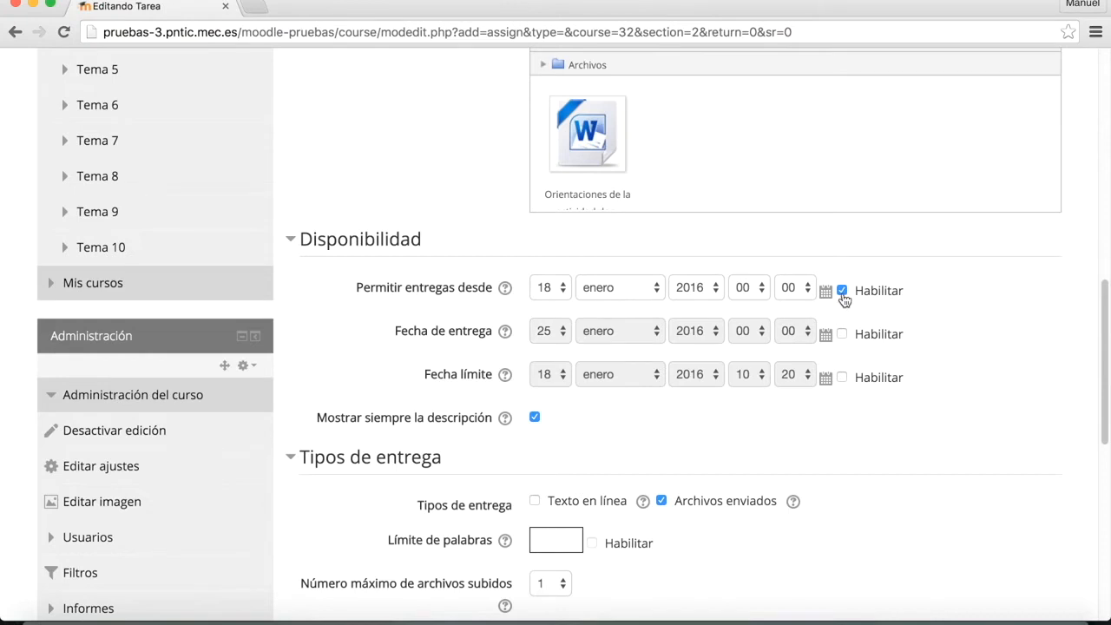
click(842, 293)
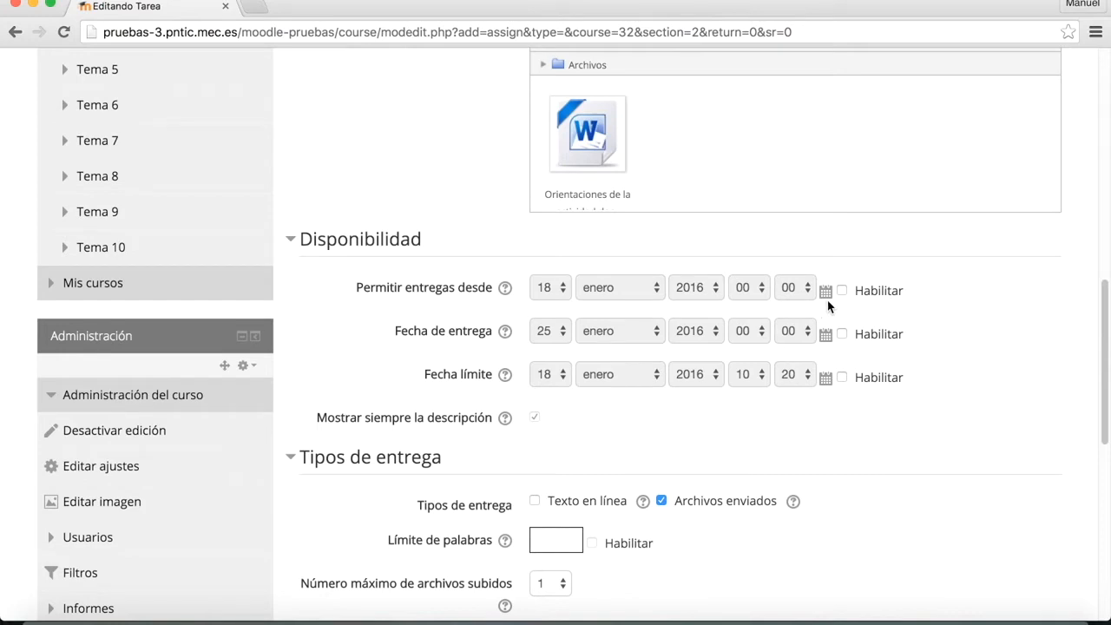
click(842, 290)
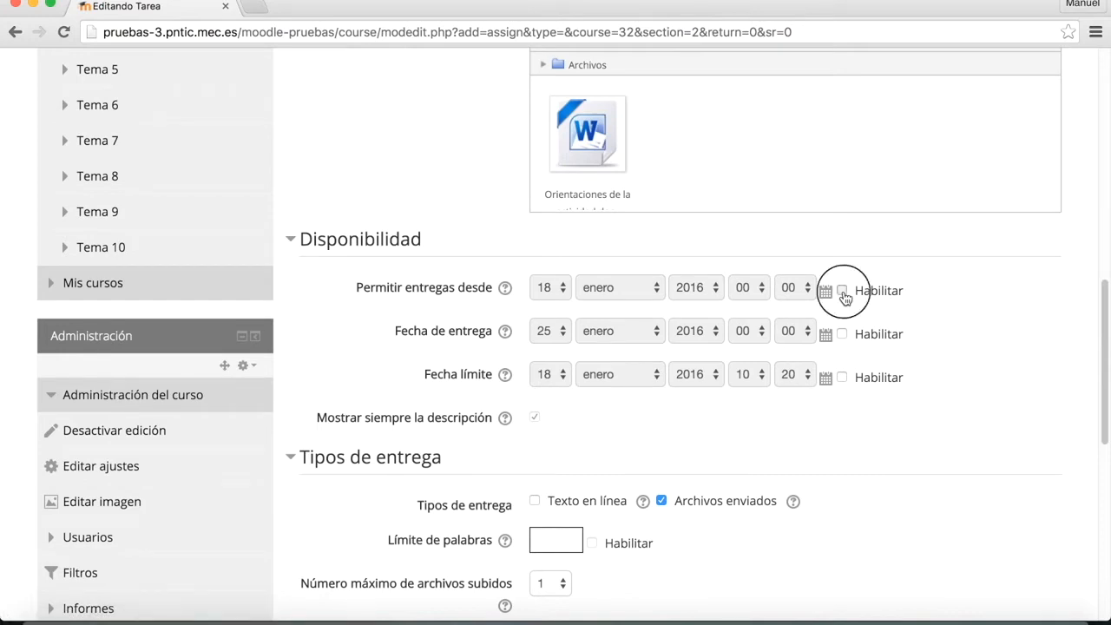
click(843, 337)
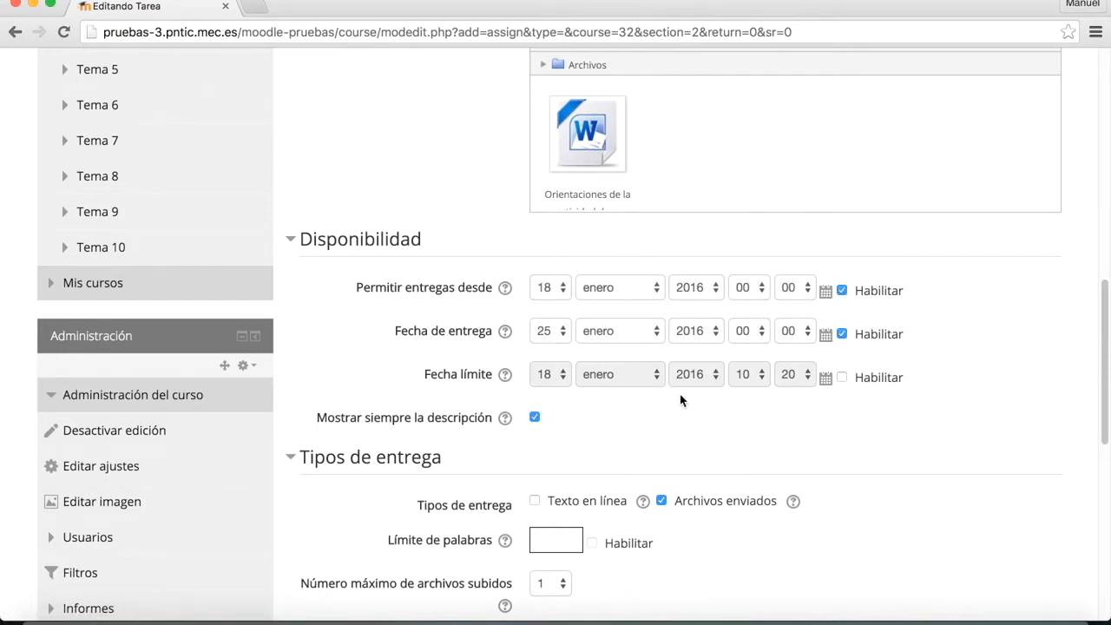
- Enable Texto en línea as a submission type together with its word limit, and disable Texto en línea again
scroll(1108, 358, down, 3)
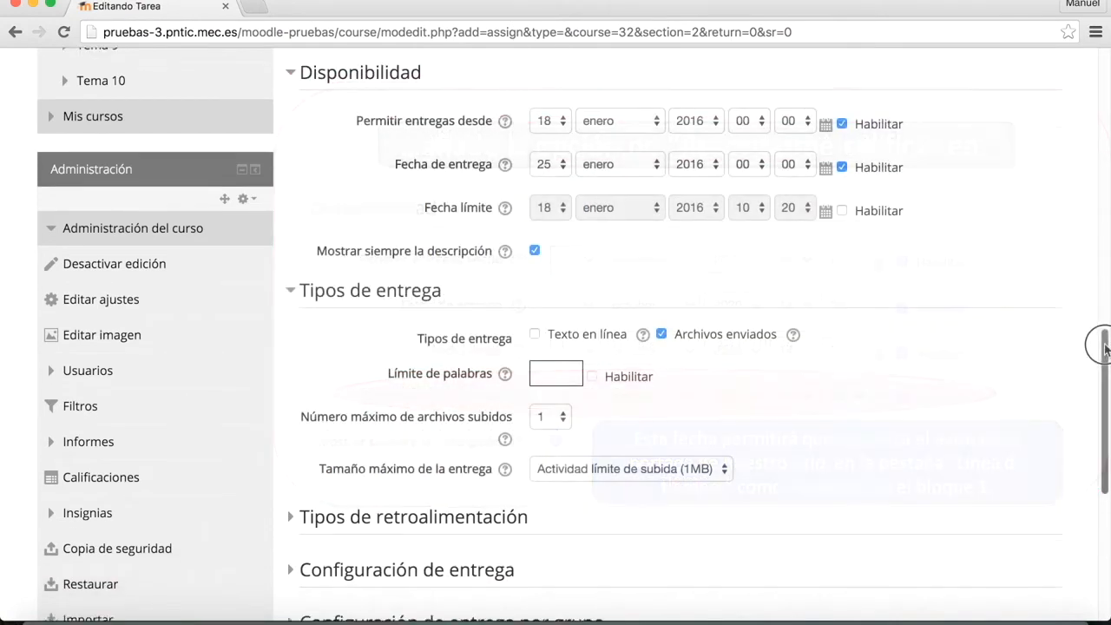
drag(1084, 340, 1107, 414)
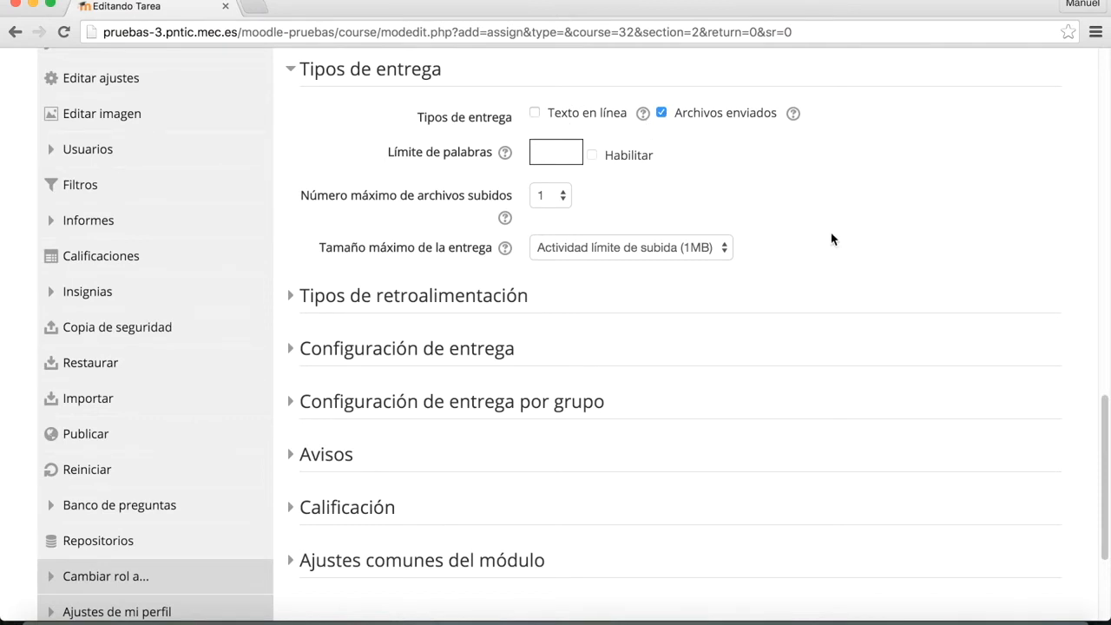
drag(1108, 475, 1107, 453)
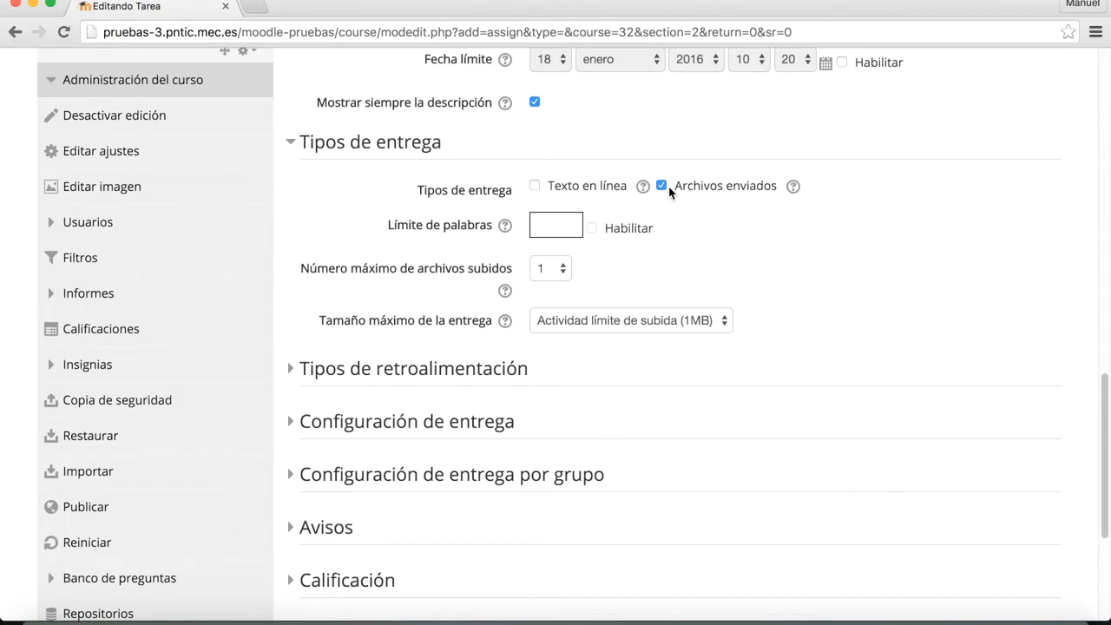
click(534, 188)
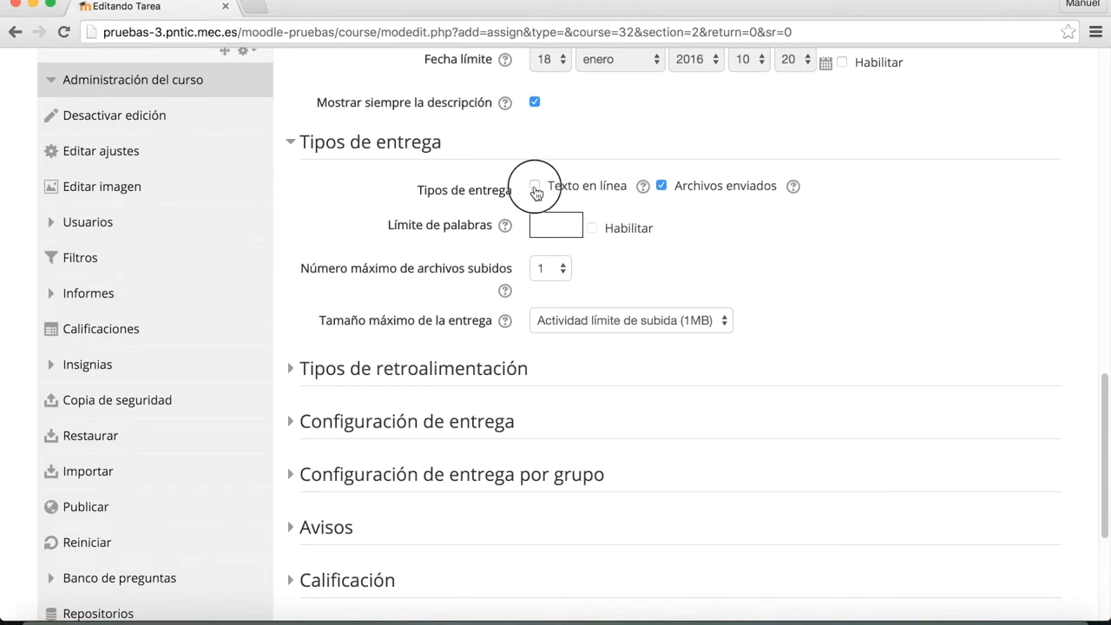
click(591, 227)
click(545, 225)
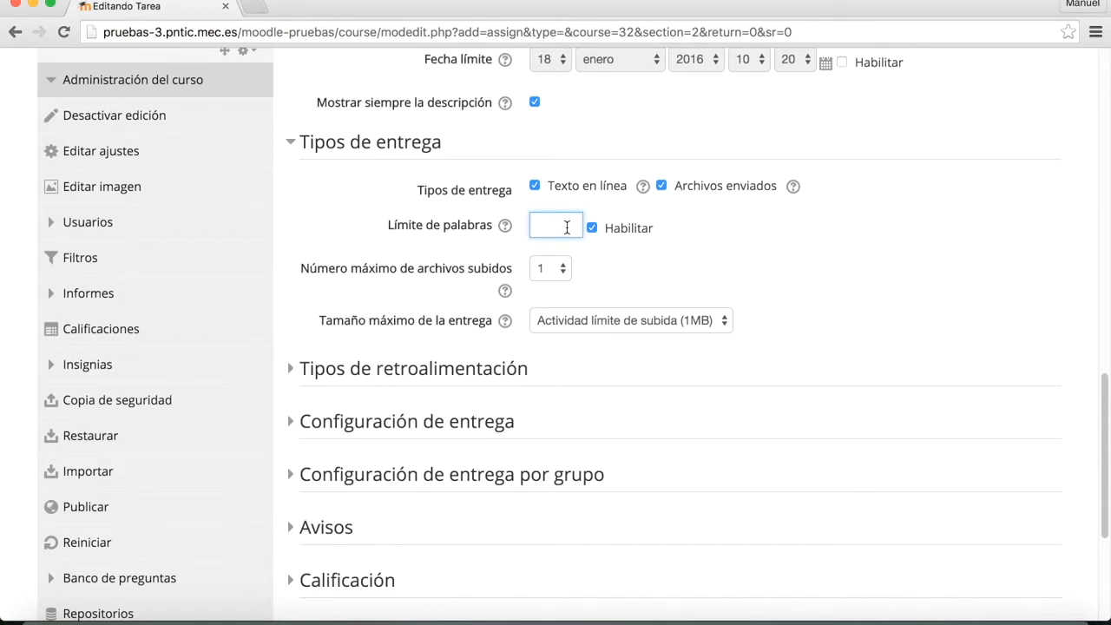
click(535, 187)
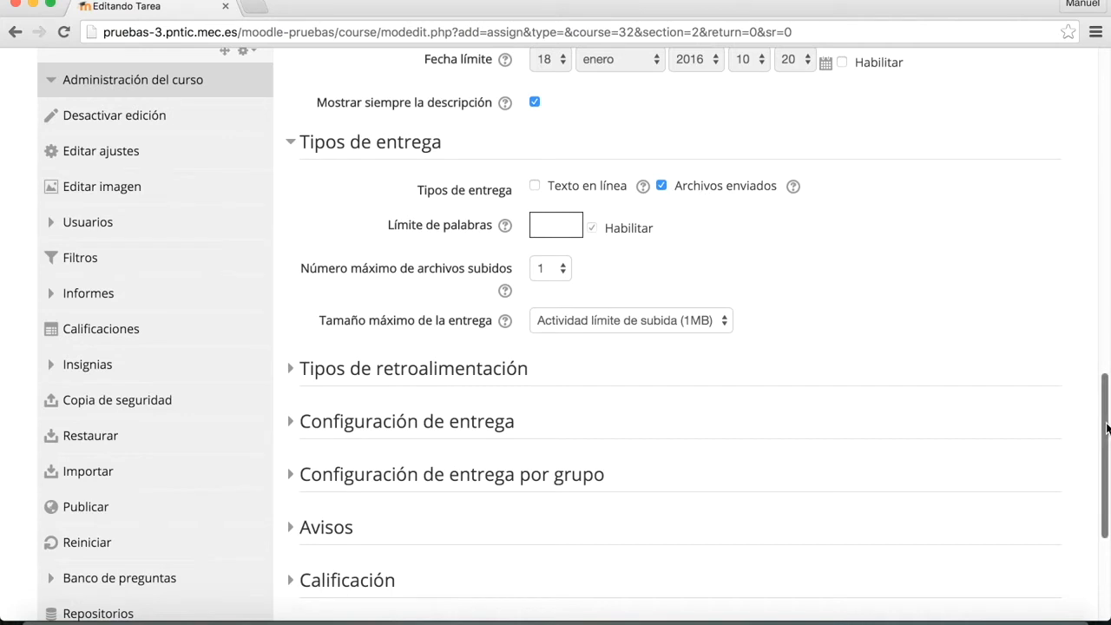
- View the choices for Número máximo de archivos subidos and Tamaño máximo de la entrega without selecting a different value
scroll(1096, 425, down, 2)
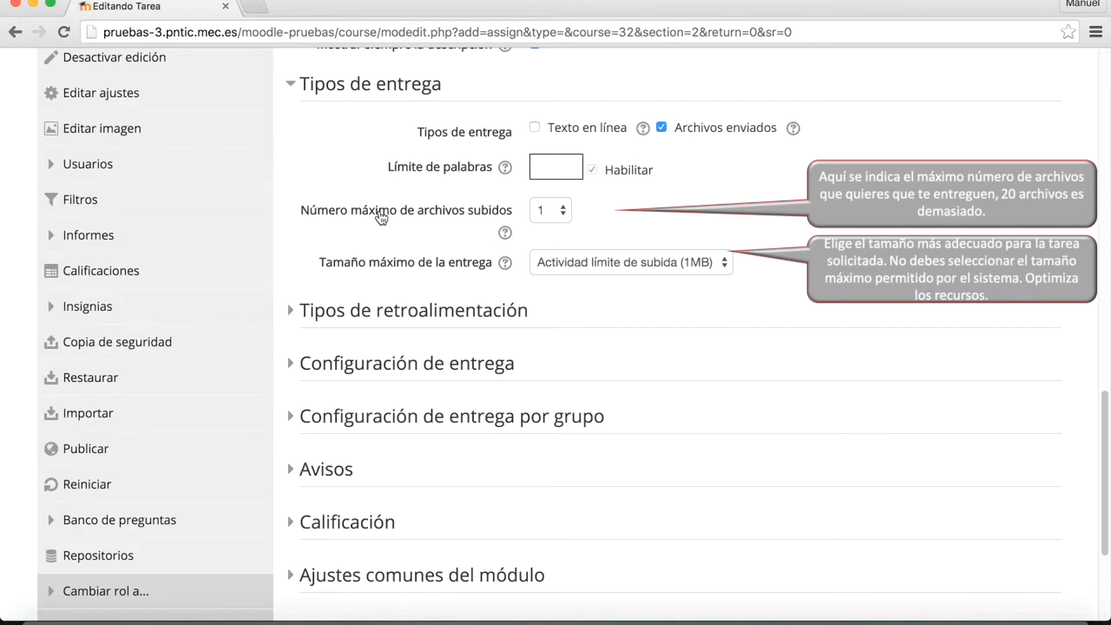
click(559, 213)
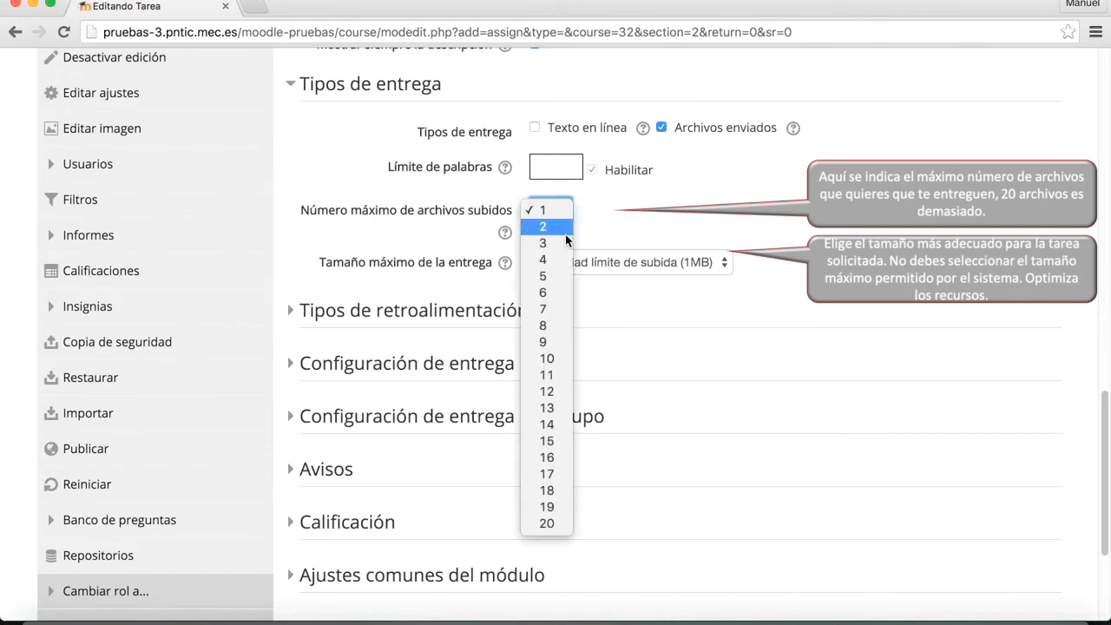
click(646, 220)
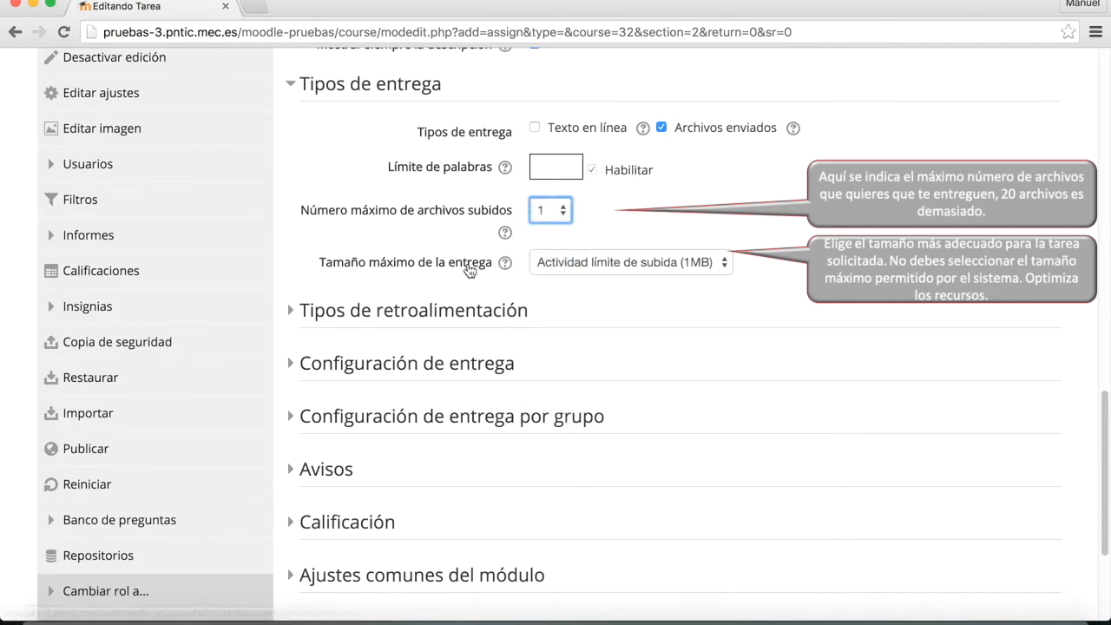
click(728, 266)
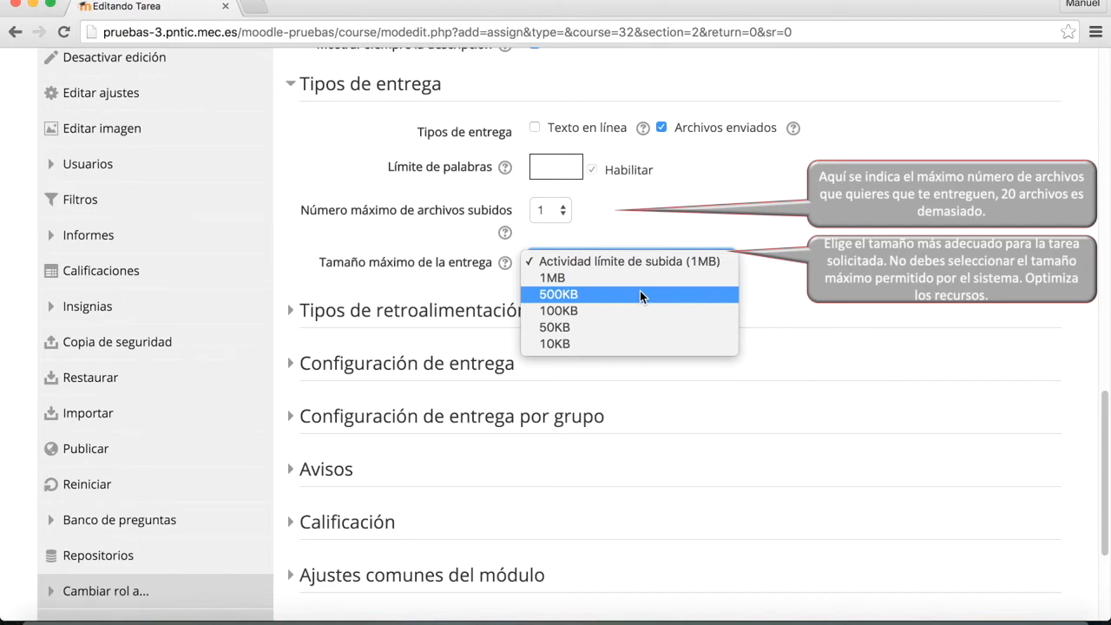
click(831, 275)
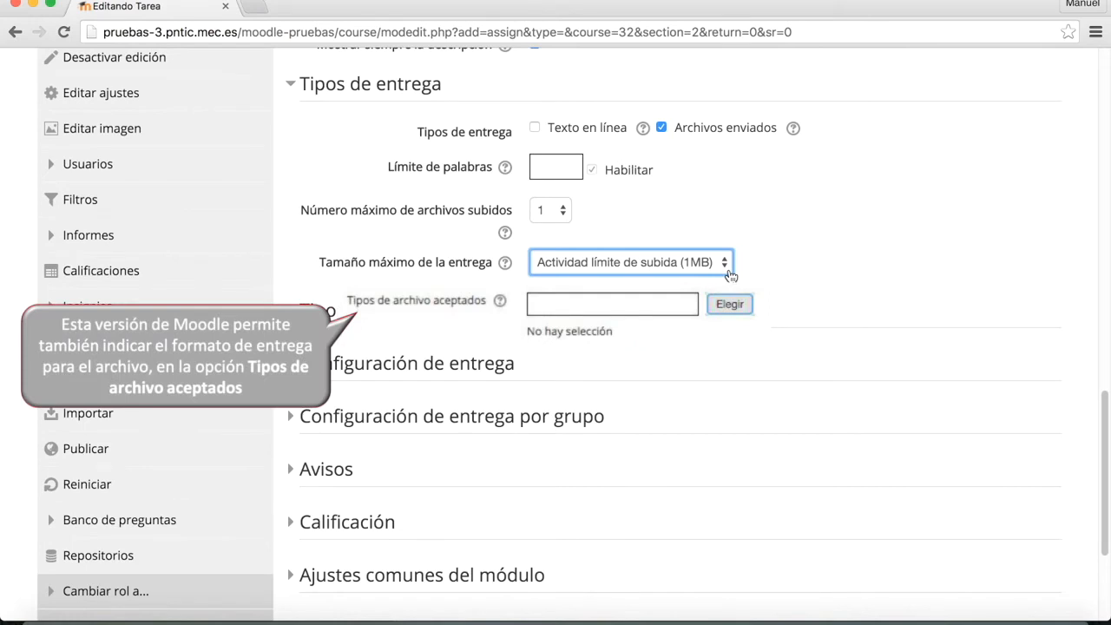
click(809, 250)
- Expand the Tipos de retroalimentación and Configuración de entrega sections of the assignment settings
mouse_move(1108, 454)
mouse_down()
mouse_move(1110, 470)
mouse_move(1110, 445)
mouse_up()
scroll(1100, 445, down, 3)
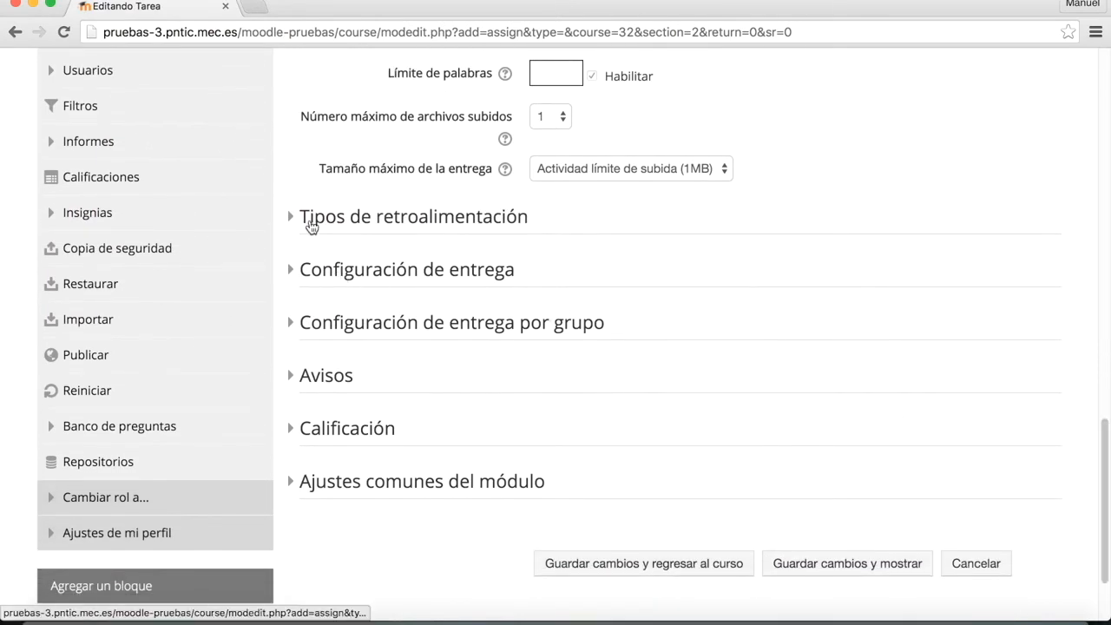
click(312, 223)
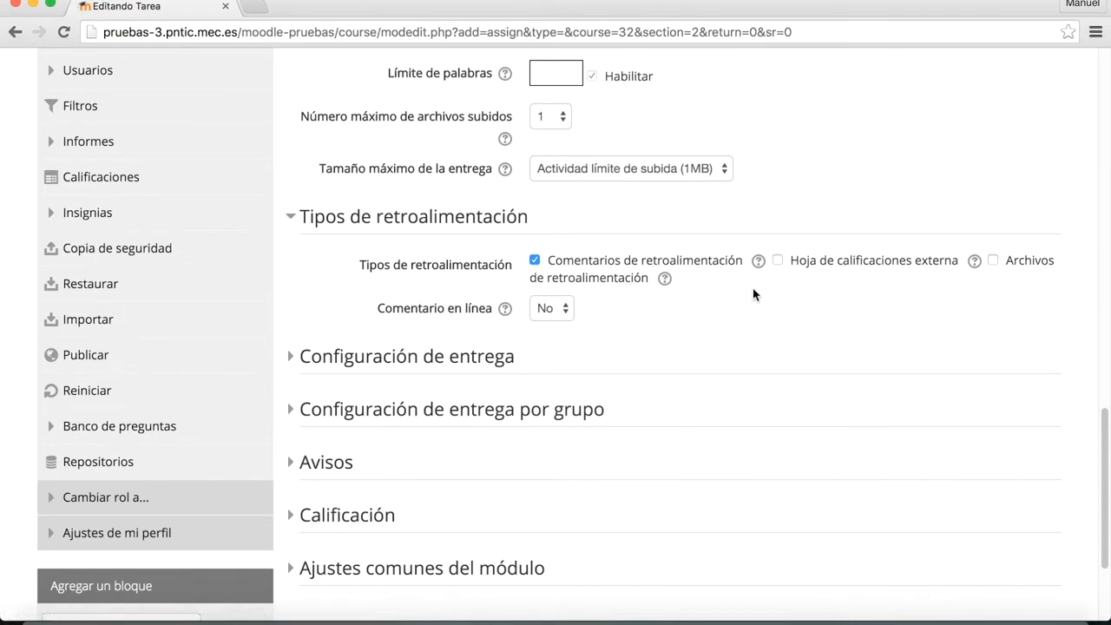
drag(1105, 462, 1106, 464)
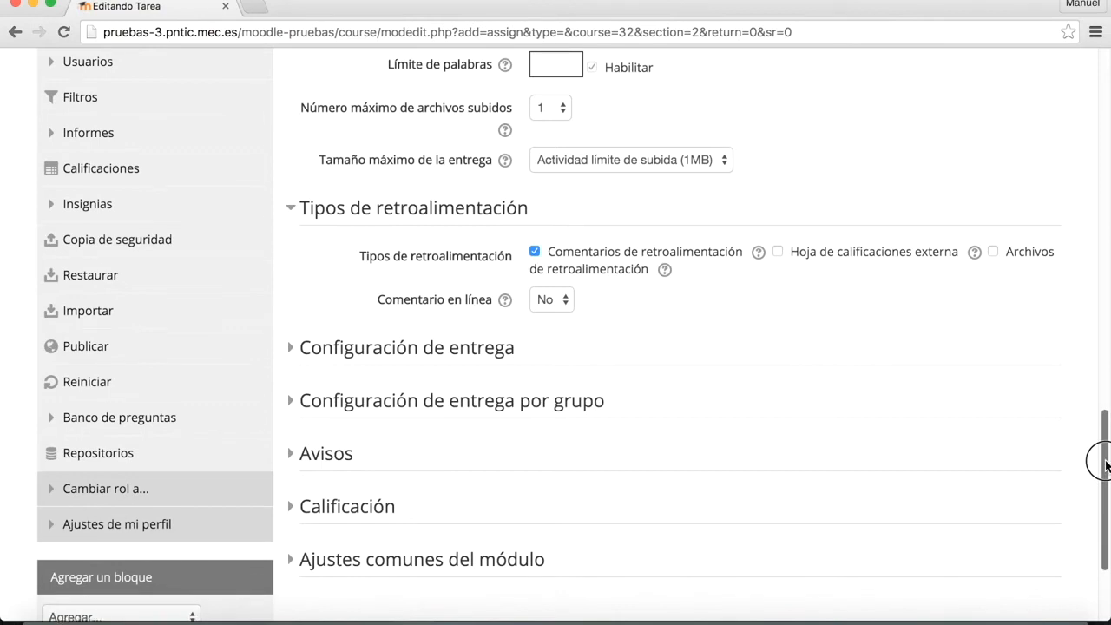
scroll(1027, 441, down, 1)
click(338, 313)
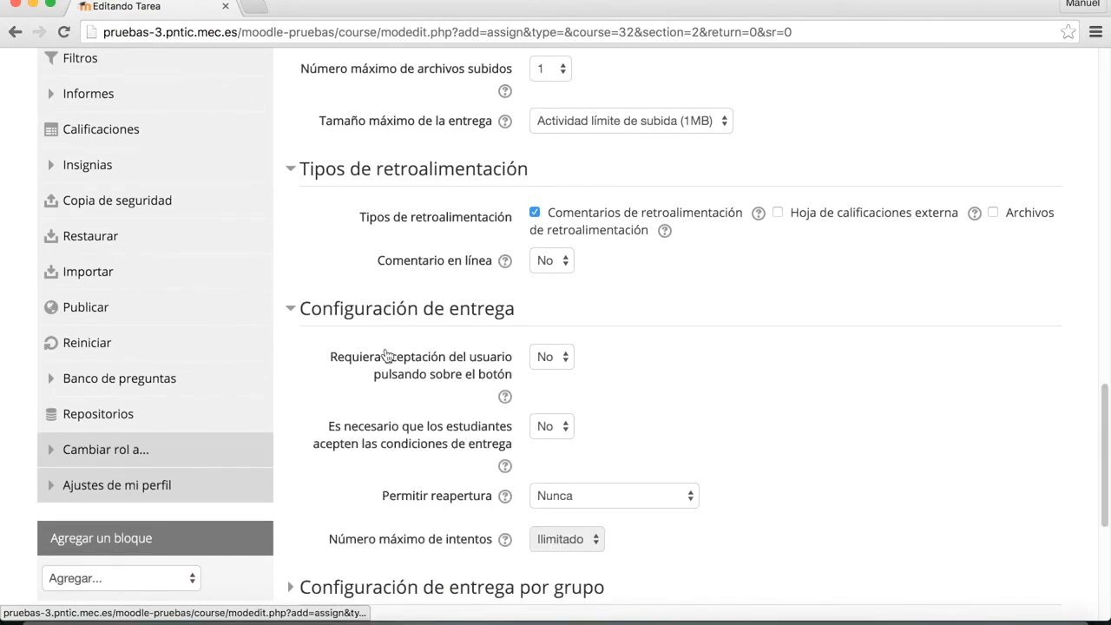
- Read the help text for the Hoja de calificaciones externa feedback type and close it
mouse_move(1107, 437)
mouse_down()
mouse_move(1106, 455)
mouse_move(1104, 421)
mouse_up()
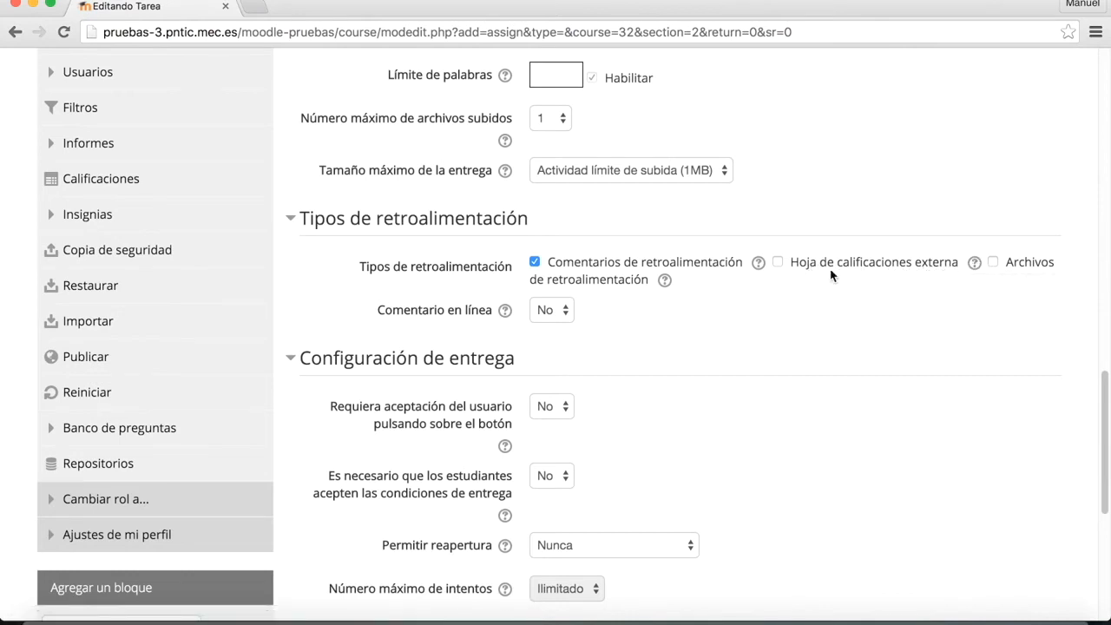
click(975, 268)
drag(971, 267, 948, 290)
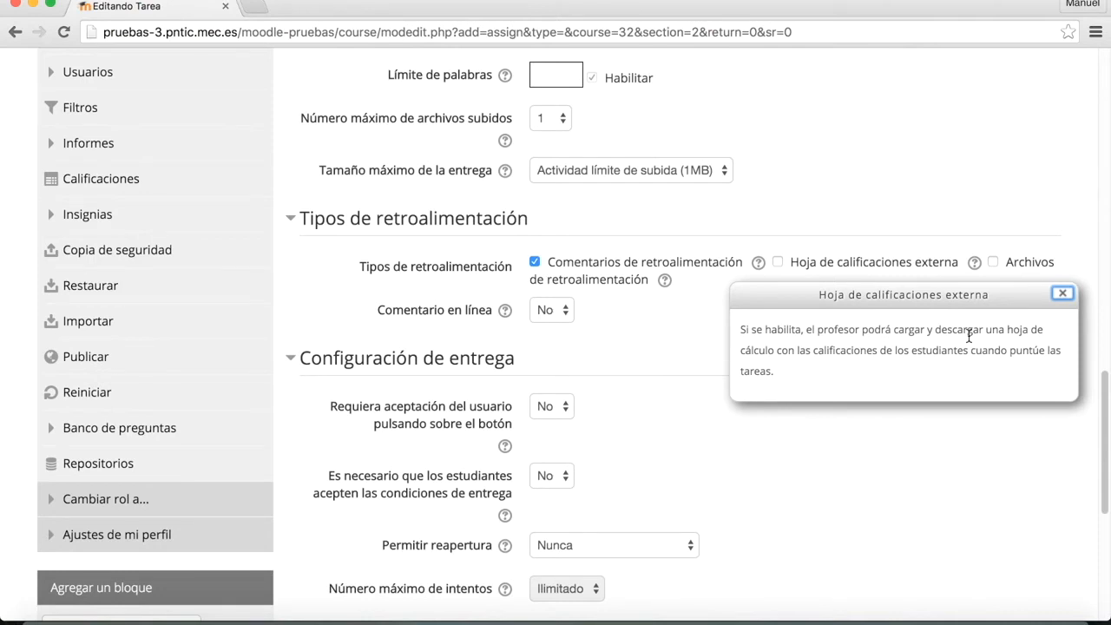
click(1063, 295)
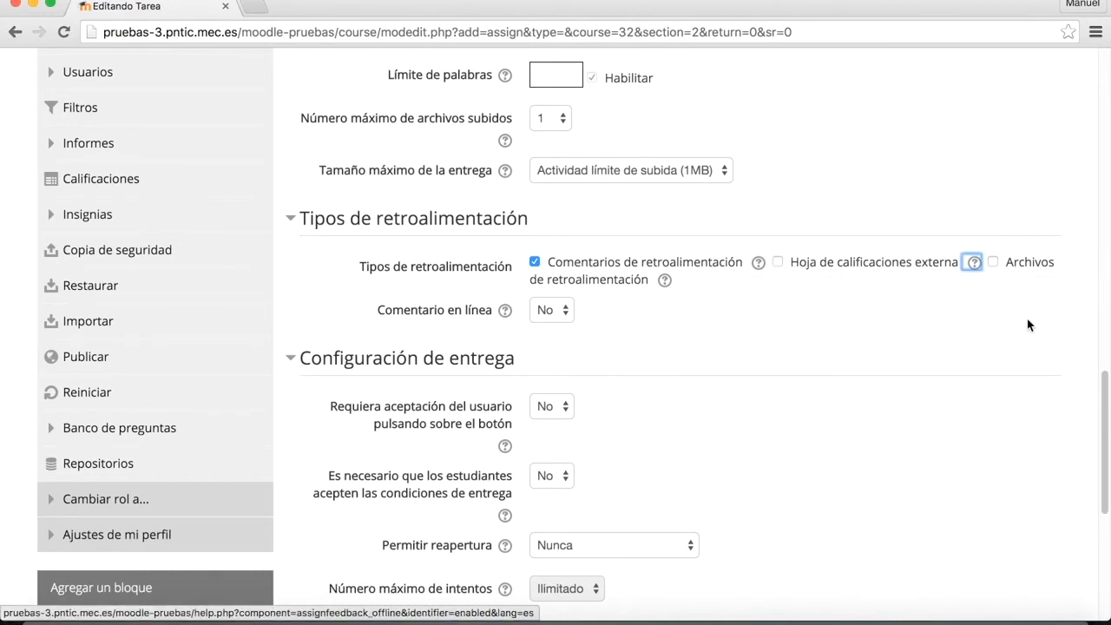
- Collapse the Configuración de entrega section and expand it again
click(1106, 392)
drag(1105, 392, 1105, 434)
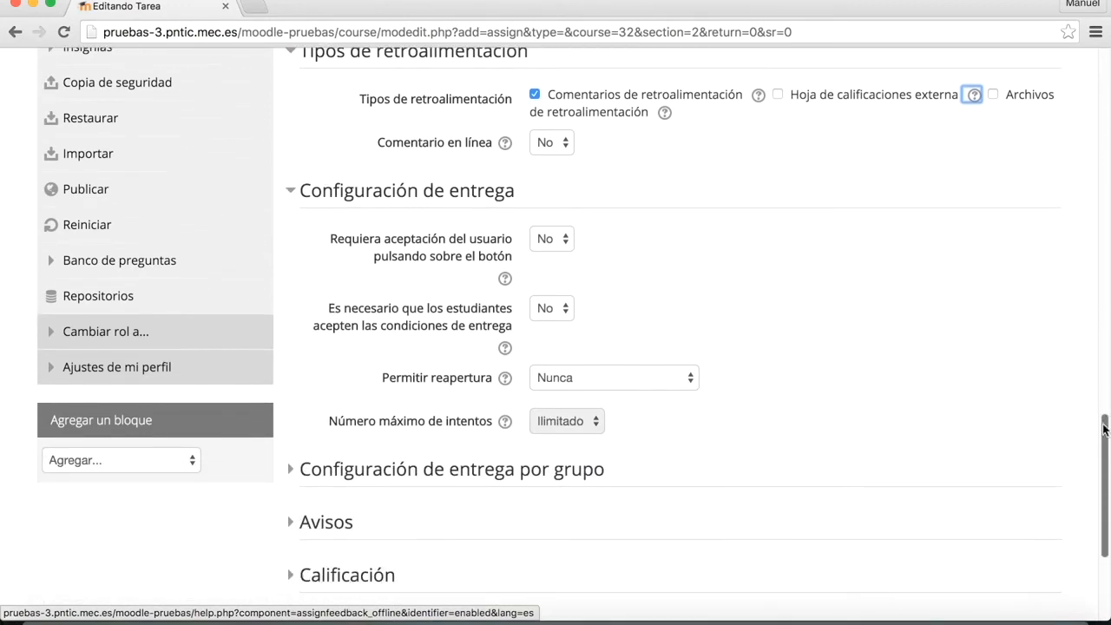
click(375, 200)
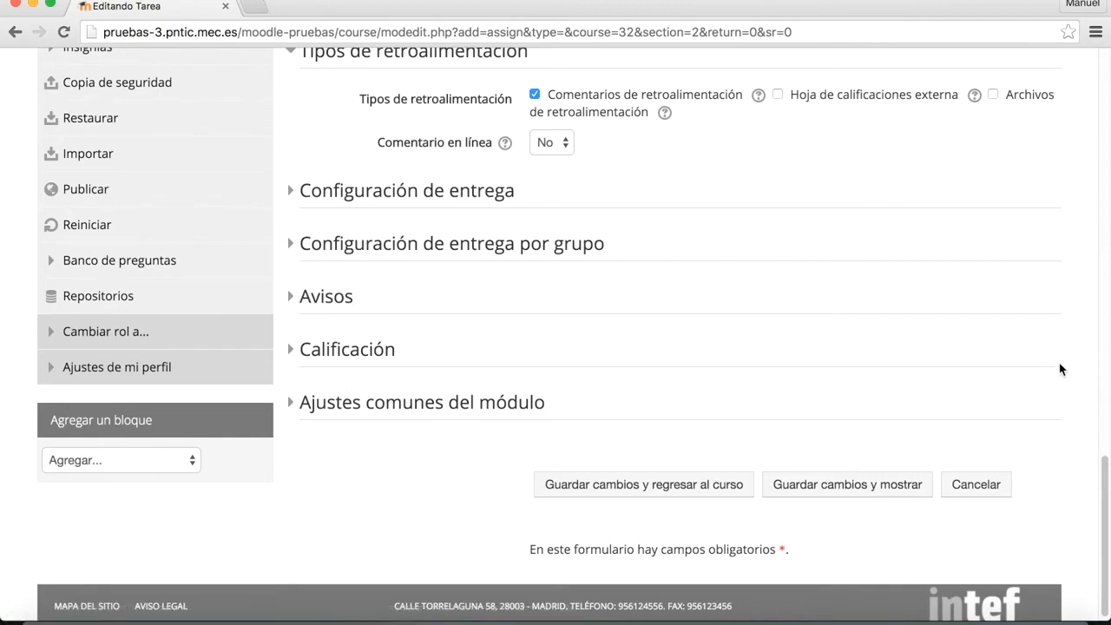
scroll(1107, 514, up, 2)
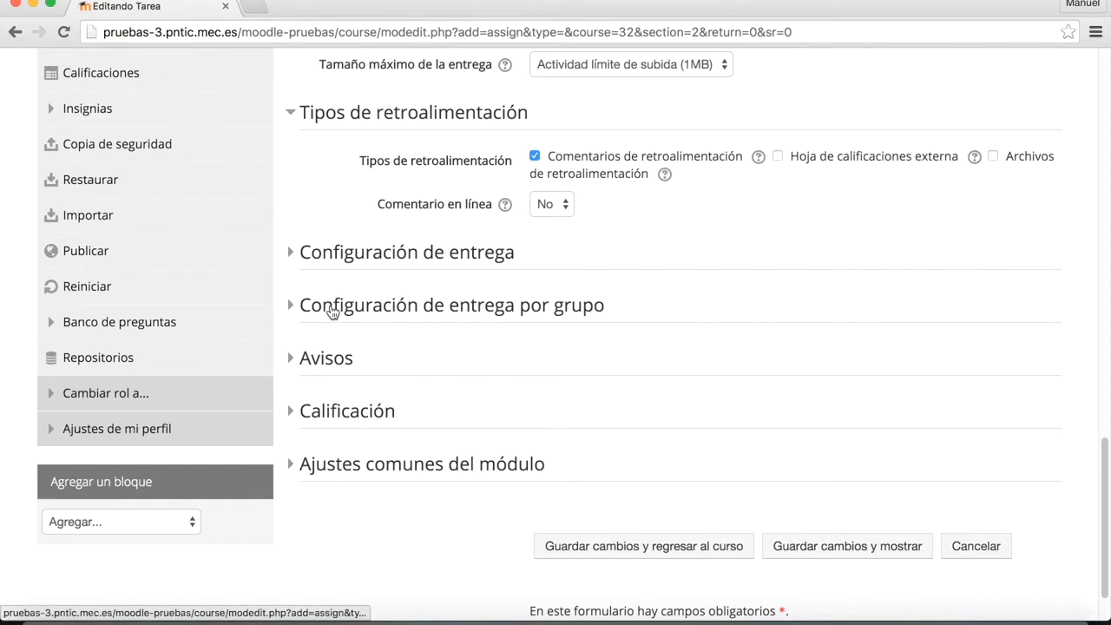
click(294, 255)
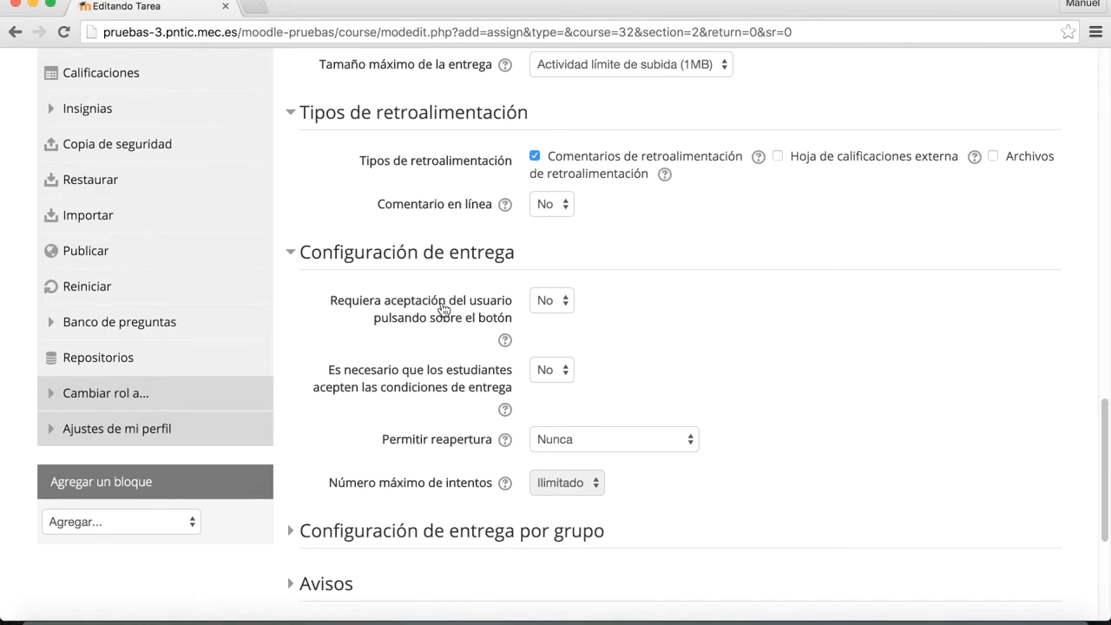
- Set Requiera aceptación del usuario pulsando sobre el botón to Sí and return it to No
click(573, 308)
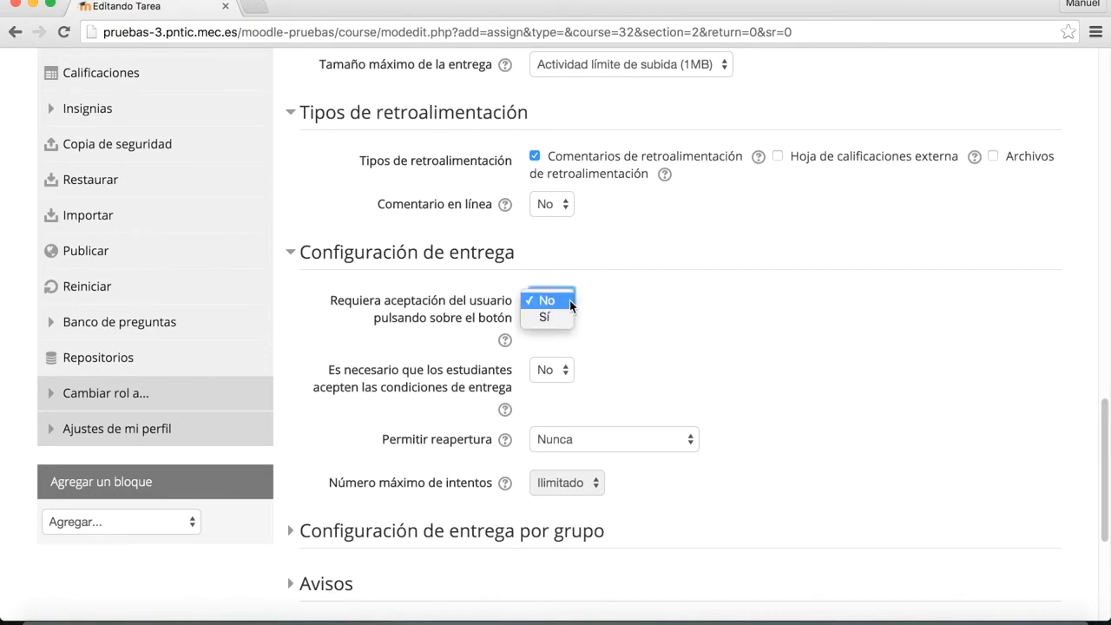
click(562, 327)
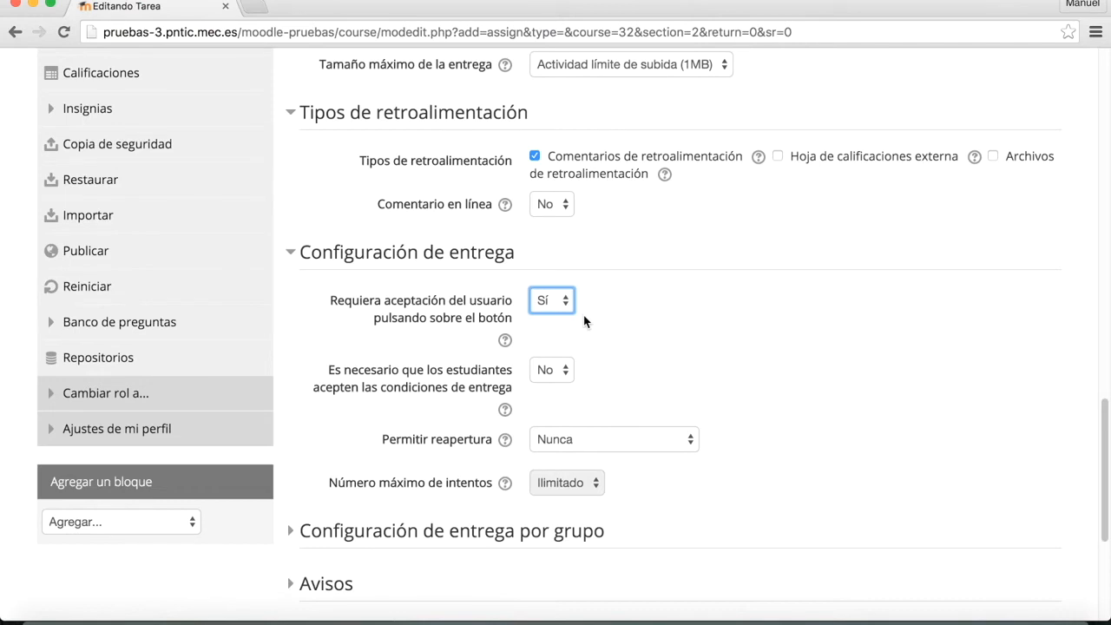
click(570, 300)
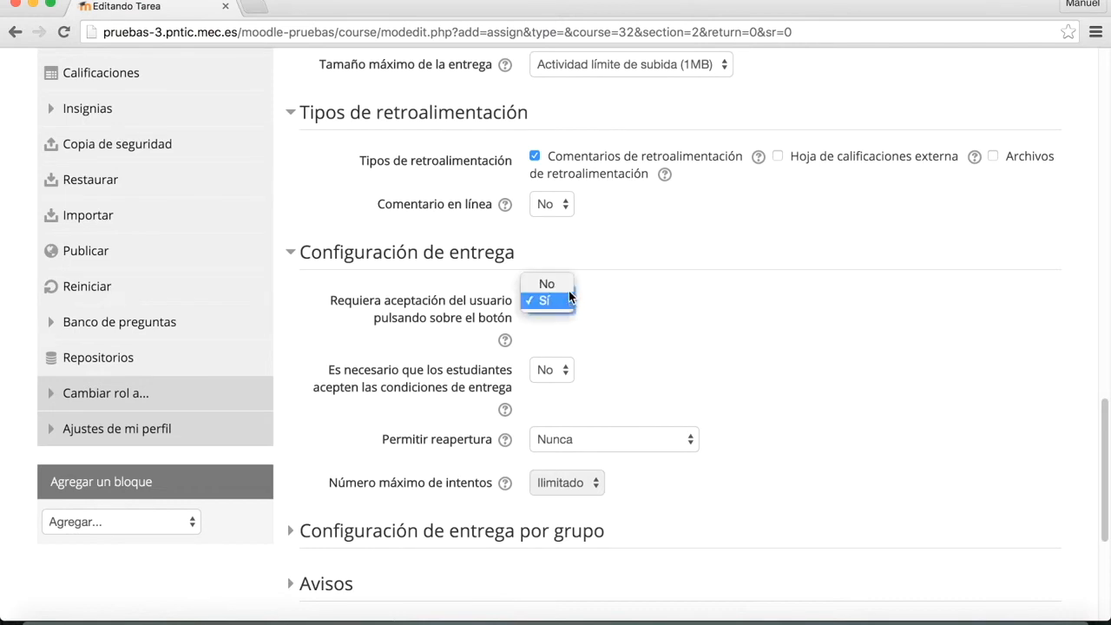
click(565, 284)
- View the choices for Permitir reapertura and close the list without selecting a different one
scroll(684, 341, up, 1)
scroll(684, 341, down, 3)
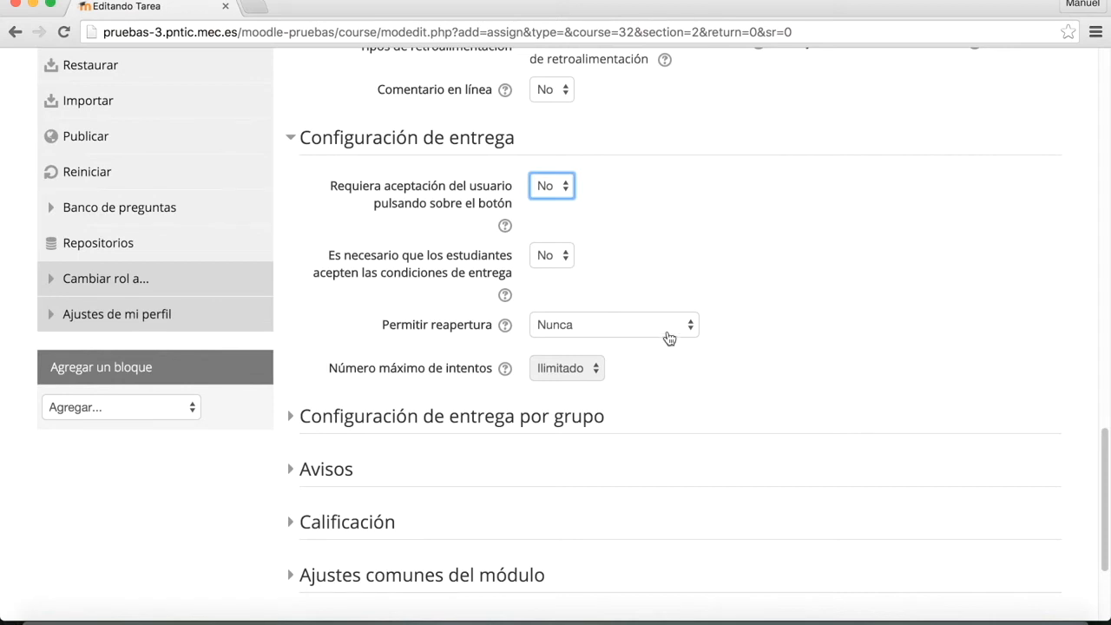
click(696, 329)
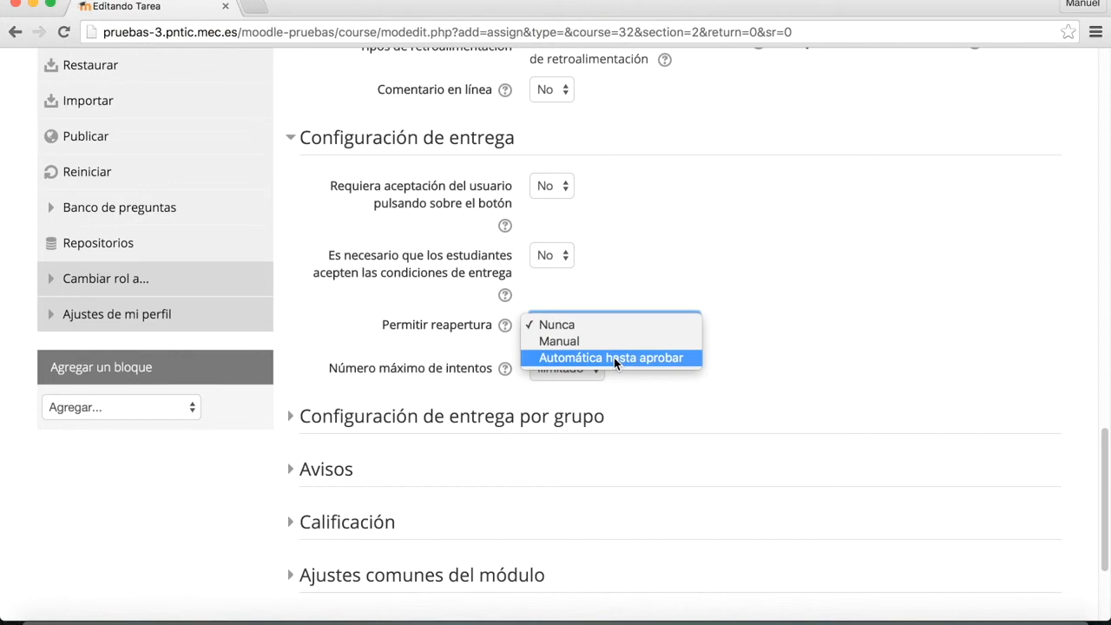
click(859, 348)
- Expand the Configuración de entrega por grupo and Avisos sections to review their settings
drag(1107, 449, 1107, 497)
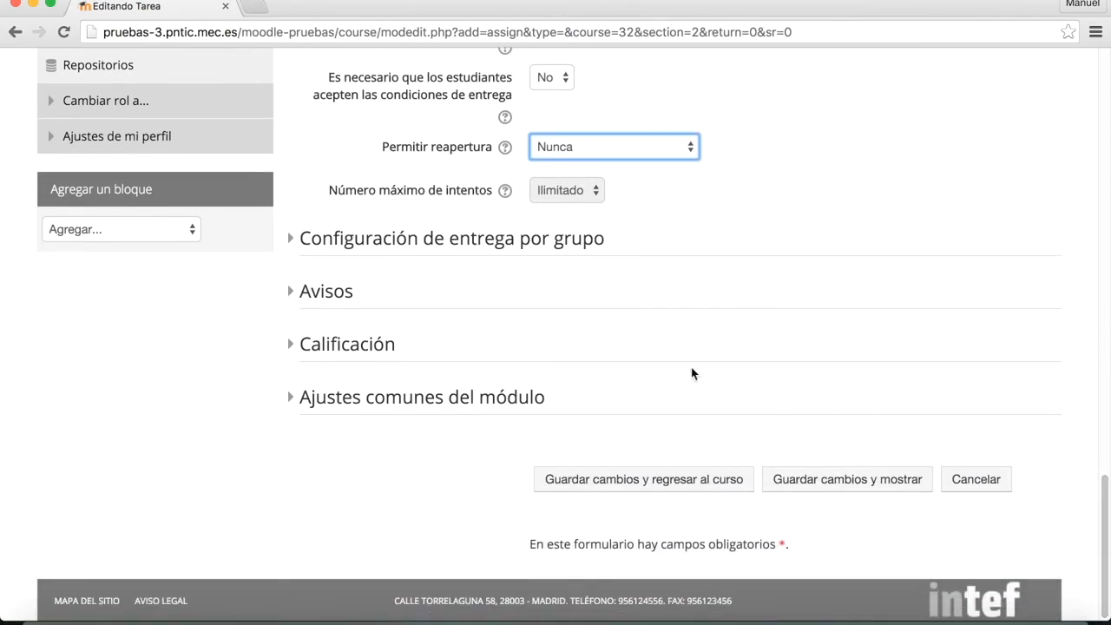
click(362, 246)
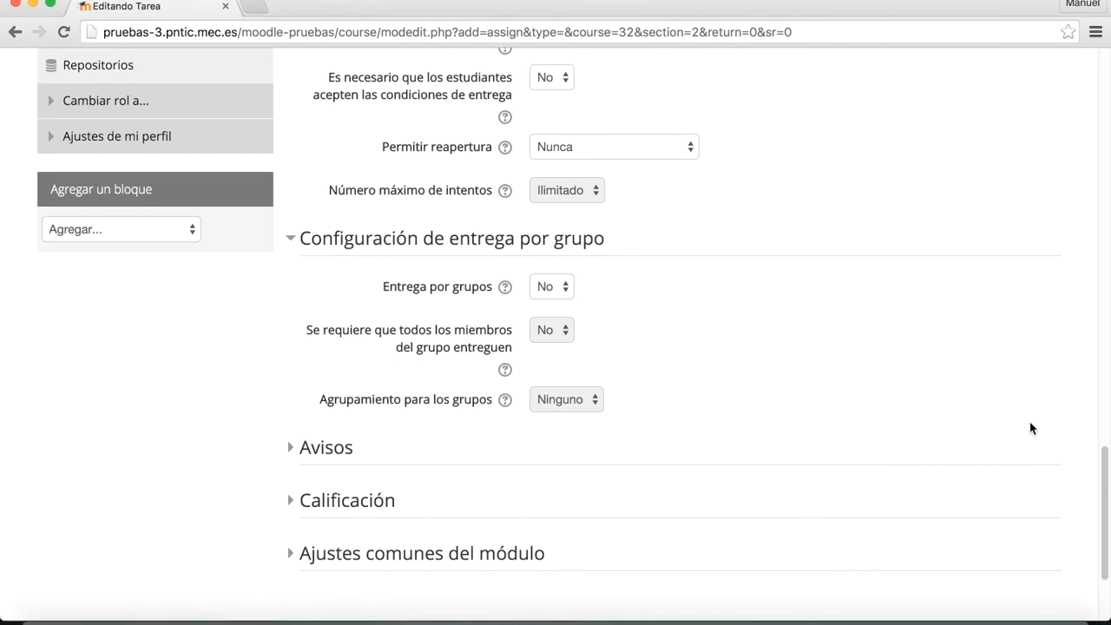
drag(1108, 473, 1105, 493)
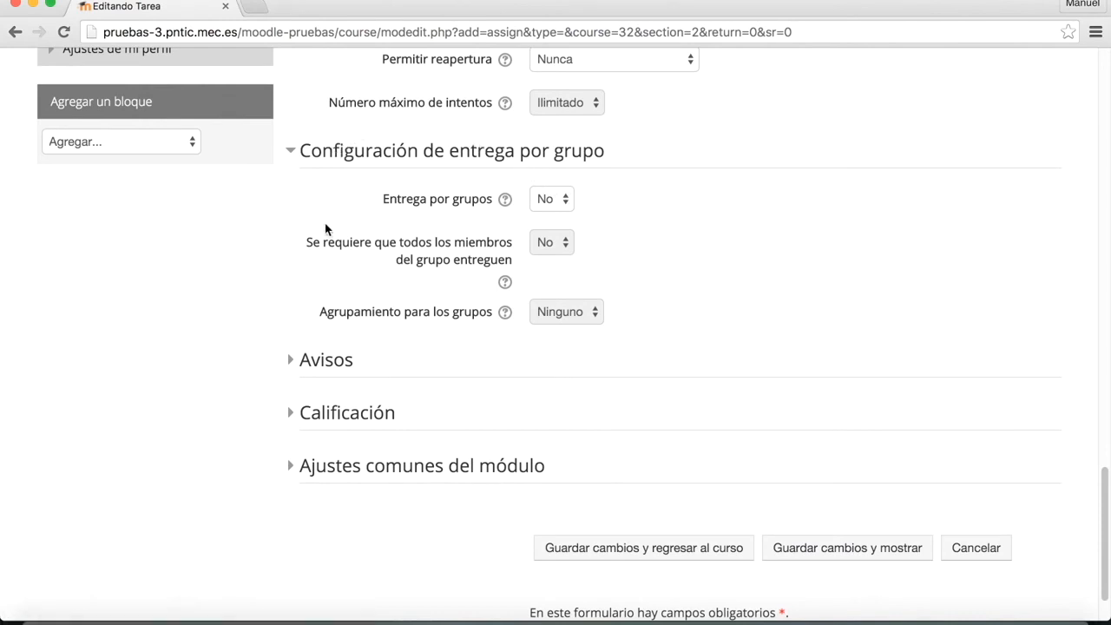
click(339, 368)
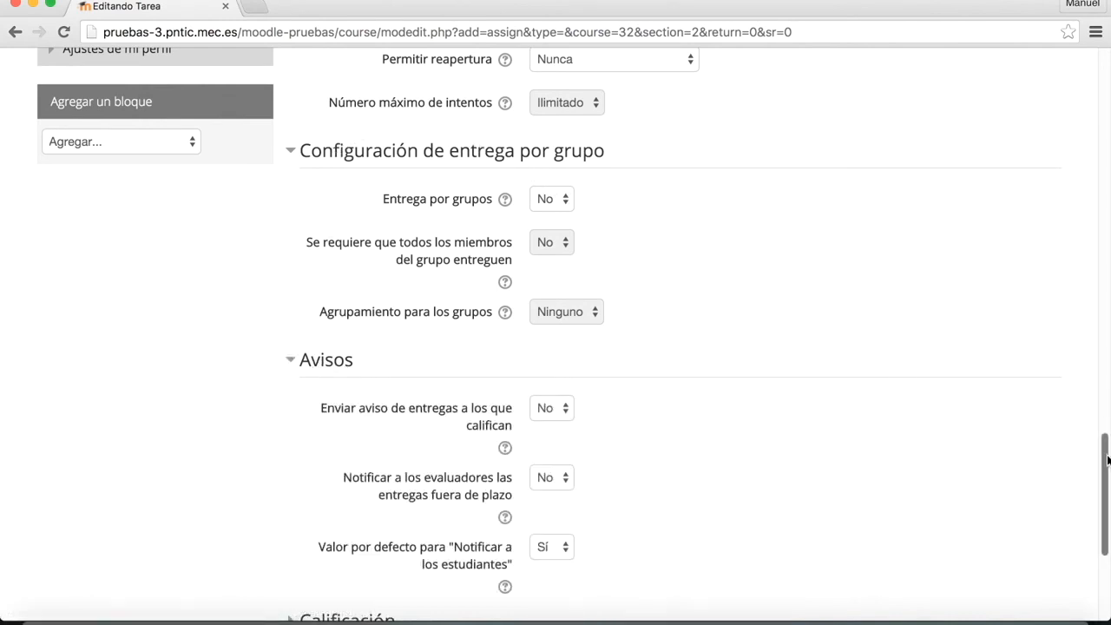
- Expand the Calificación section and keep the grading Tipo set to Puntuación
drag(1108, 464, 1106, 492)
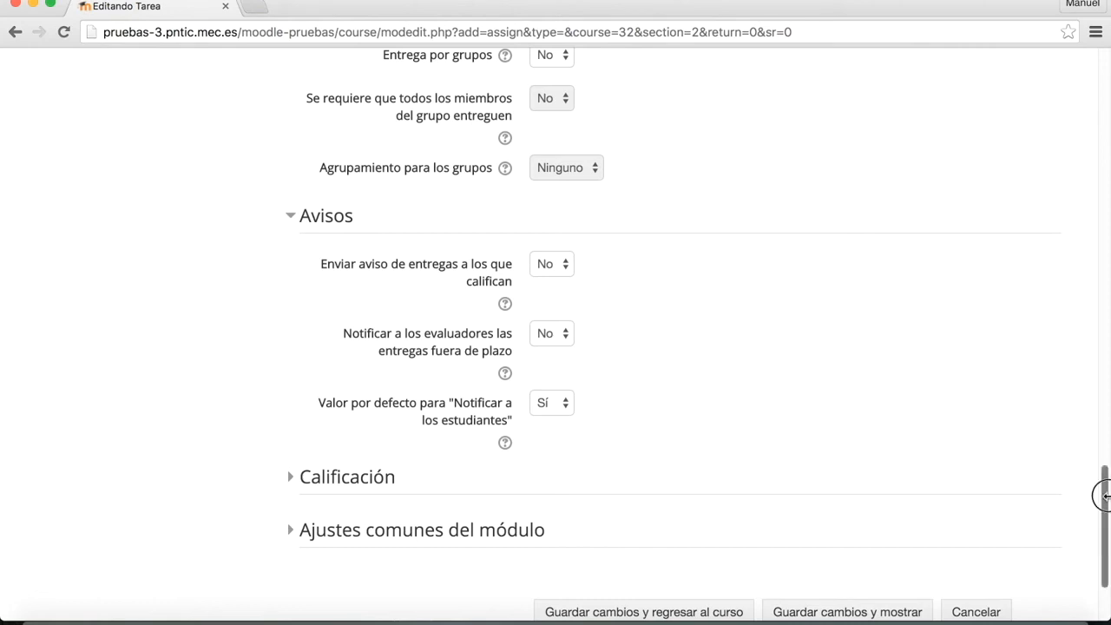
scroll(1101, 499, down, 3)
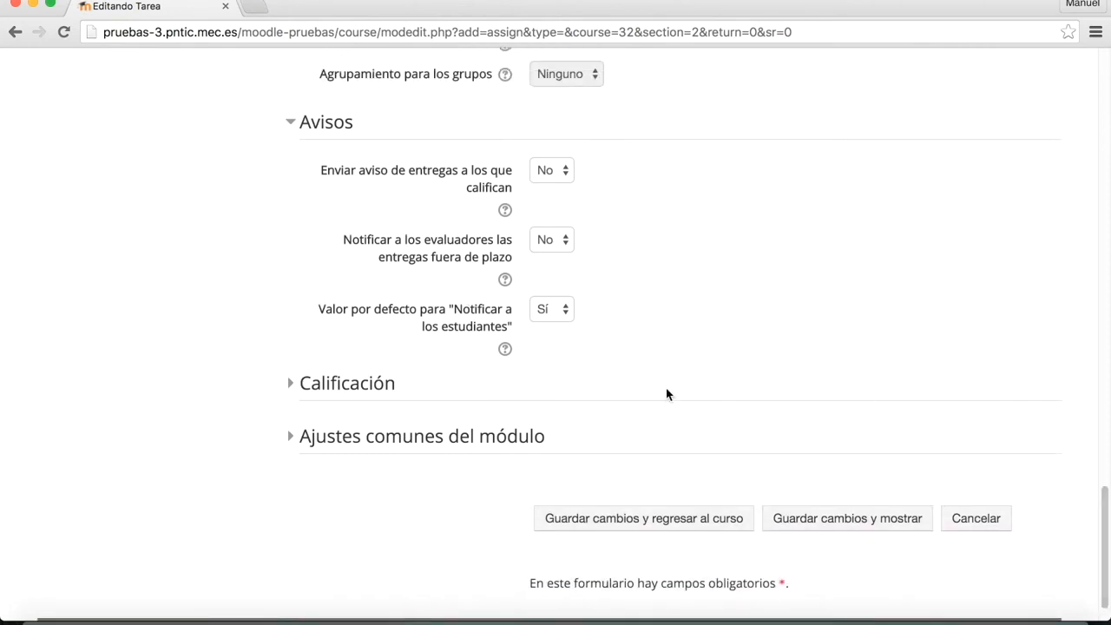
click(354, 388)
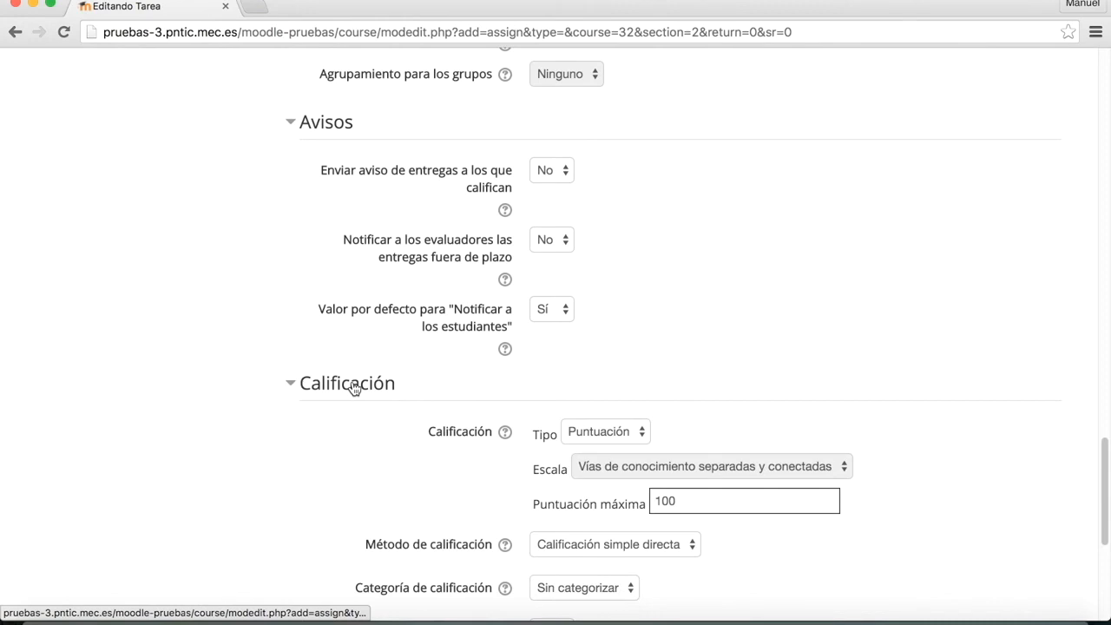
click(647, 432)
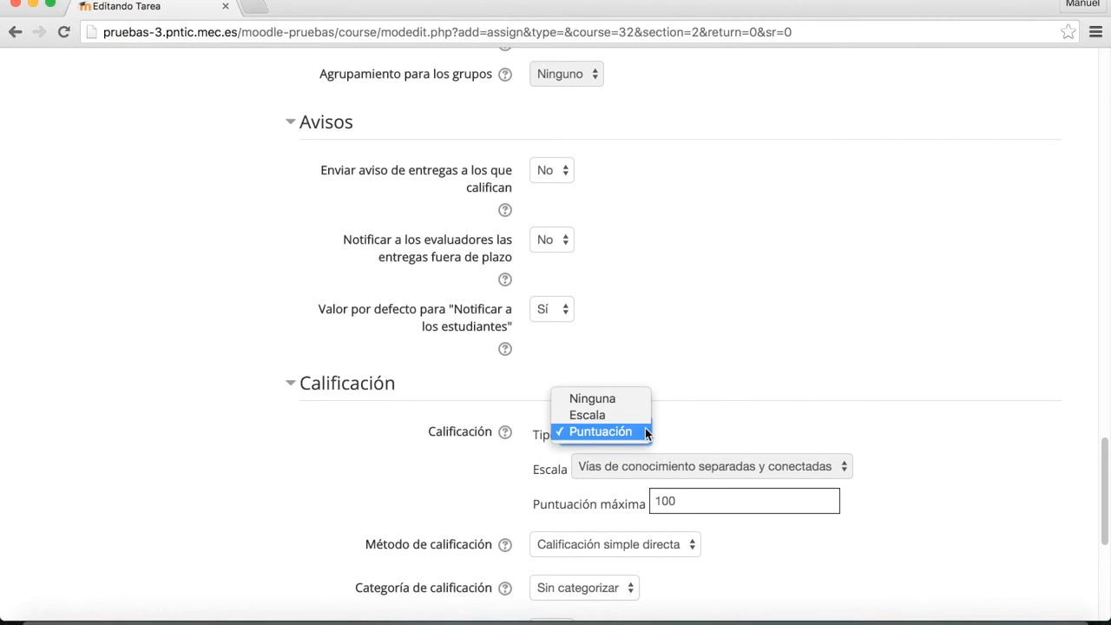
click(647, 432)
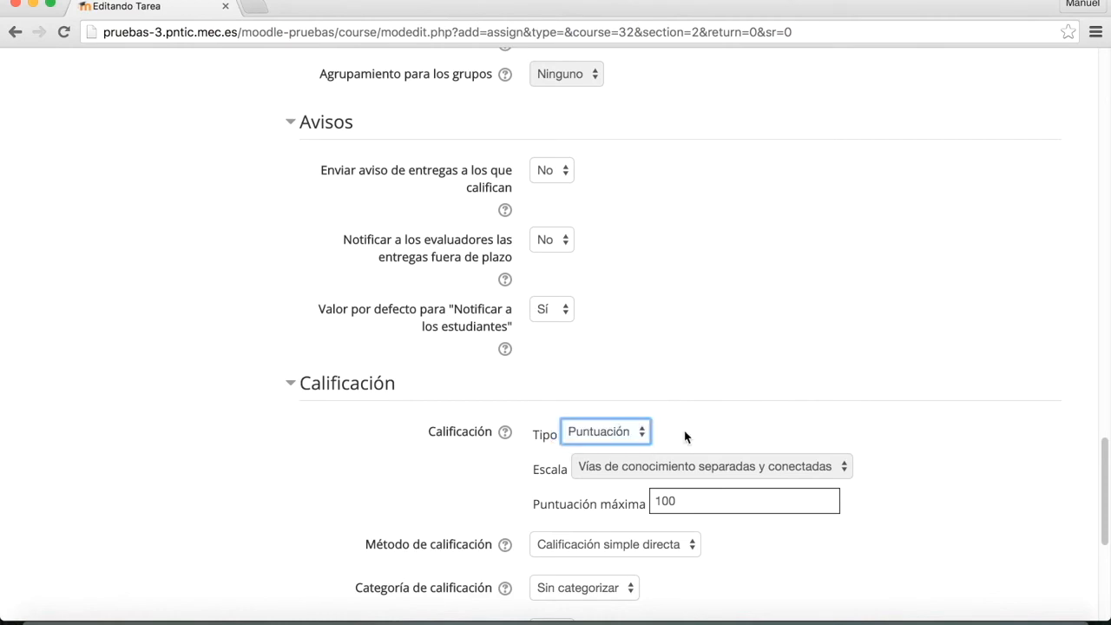
- Set the Puntuación máxima of the task to 10
scroll(1097, 495, down, 4)
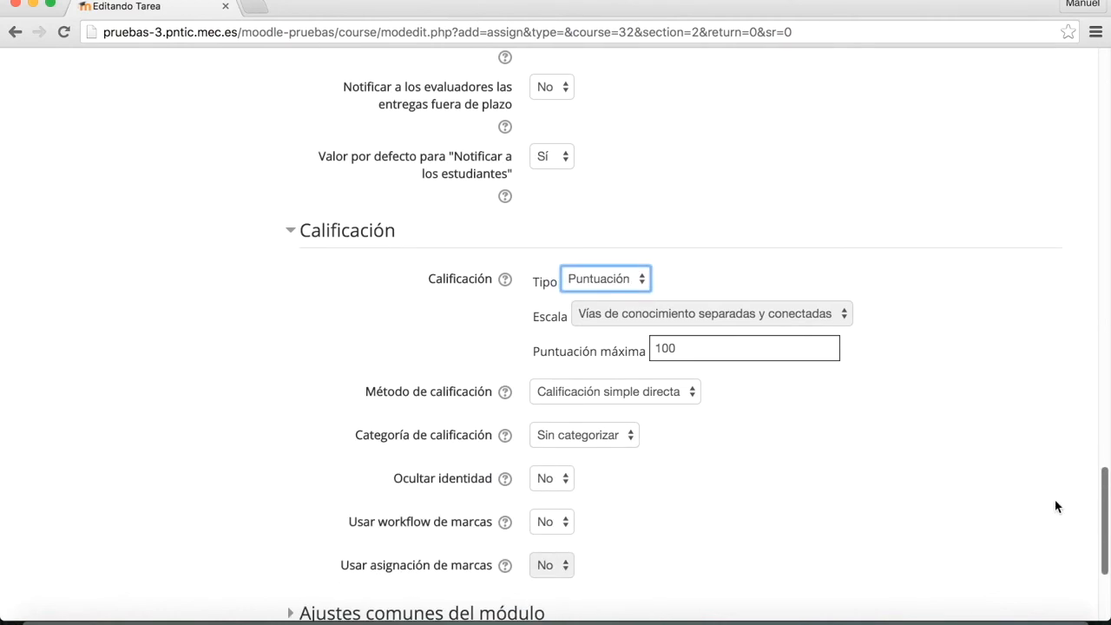
drag(704, 347, 637, 340)
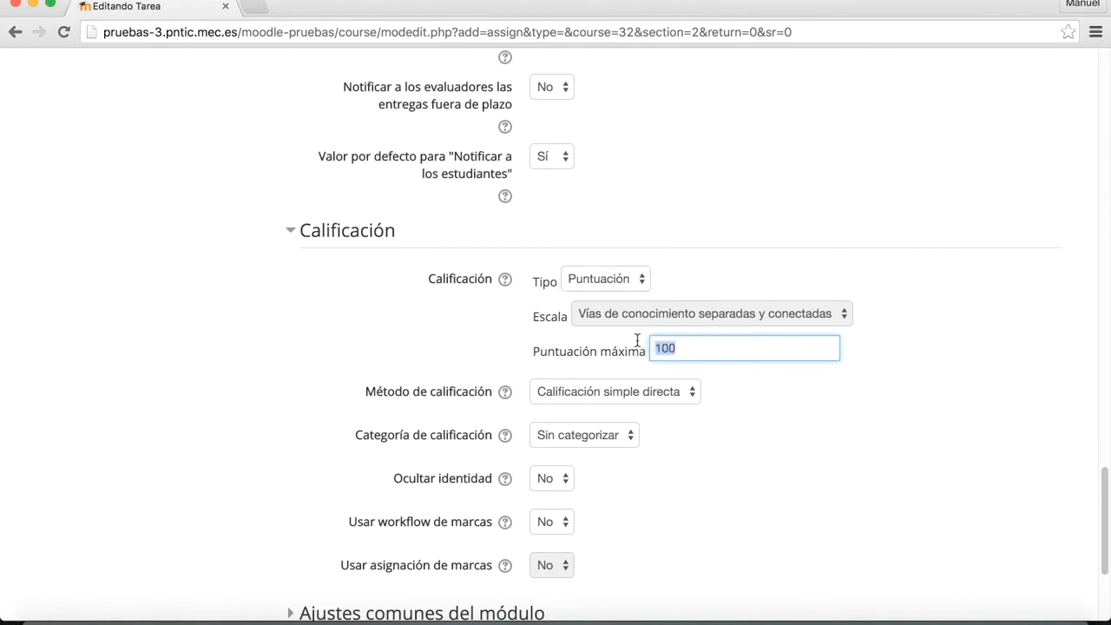
text(10)
click(783, 391)
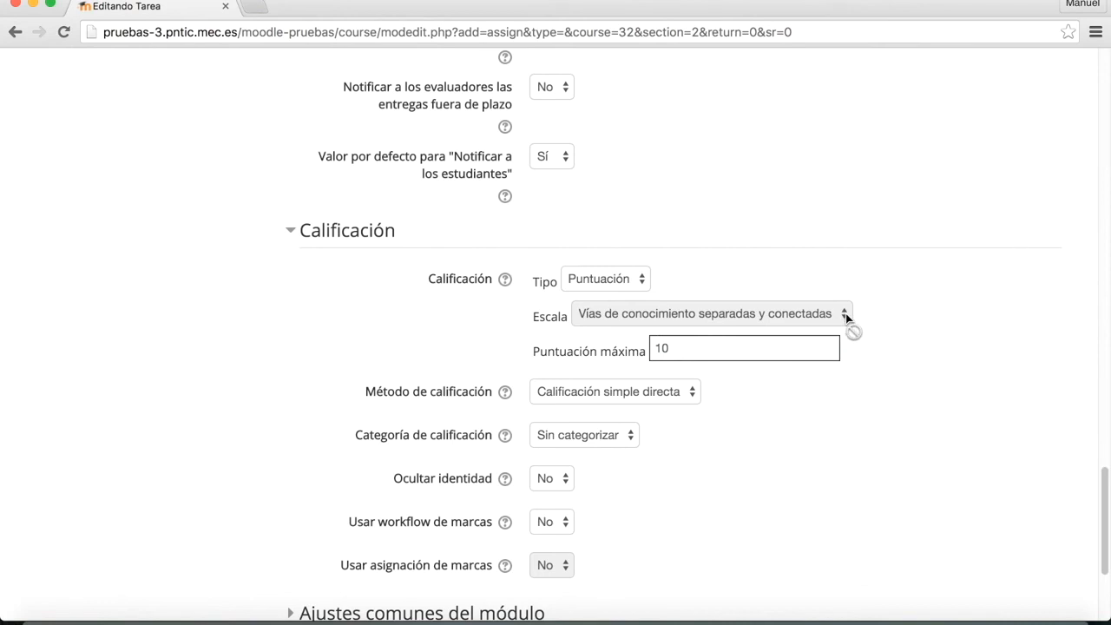
- View the choices for the grading Tipo and for Método de calificación without selecting different ones
click(645, 282)
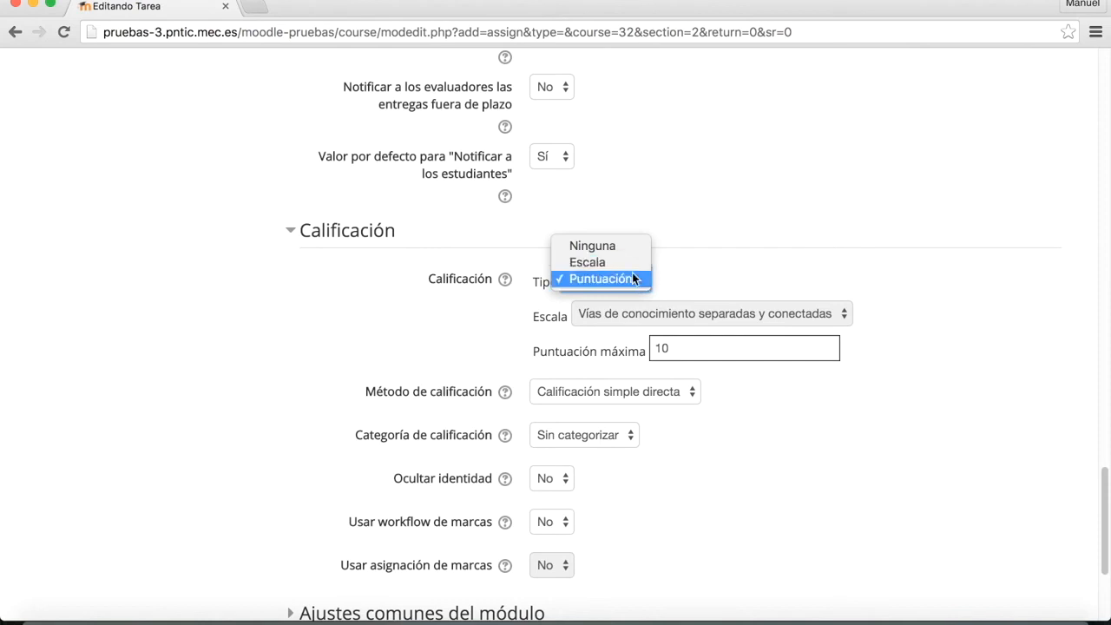
click(799, 401)
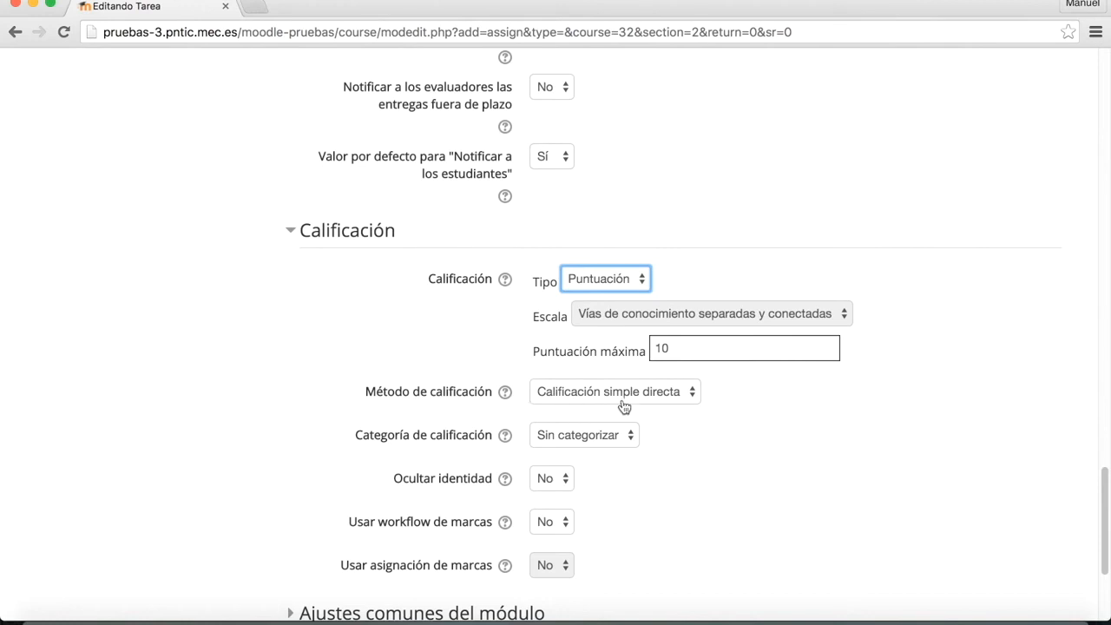
click(693, 393)
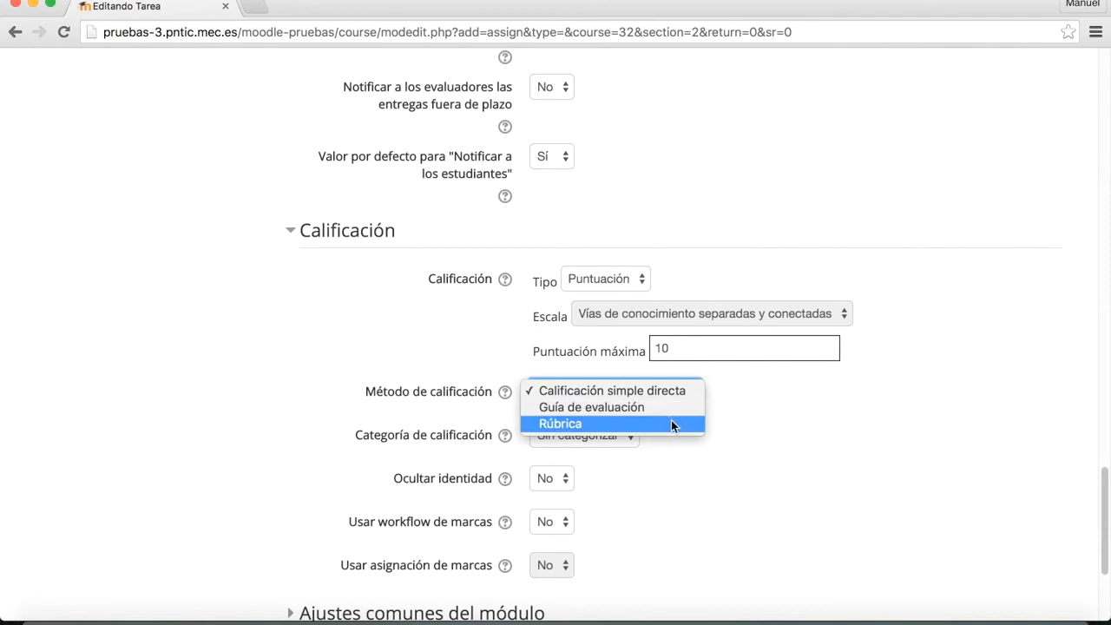
click(745, 408)
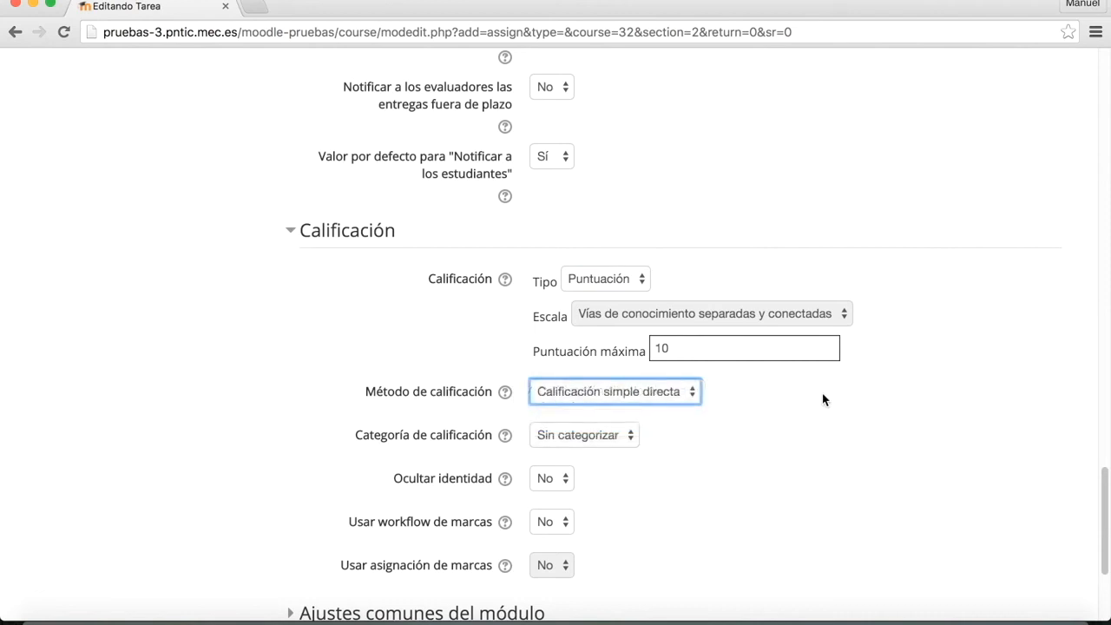
- Review the remaining Calificación settings and expand the Ajustes comunes del módulo section
click(1108, 491)
drag(1108, 491, 1107, 515)
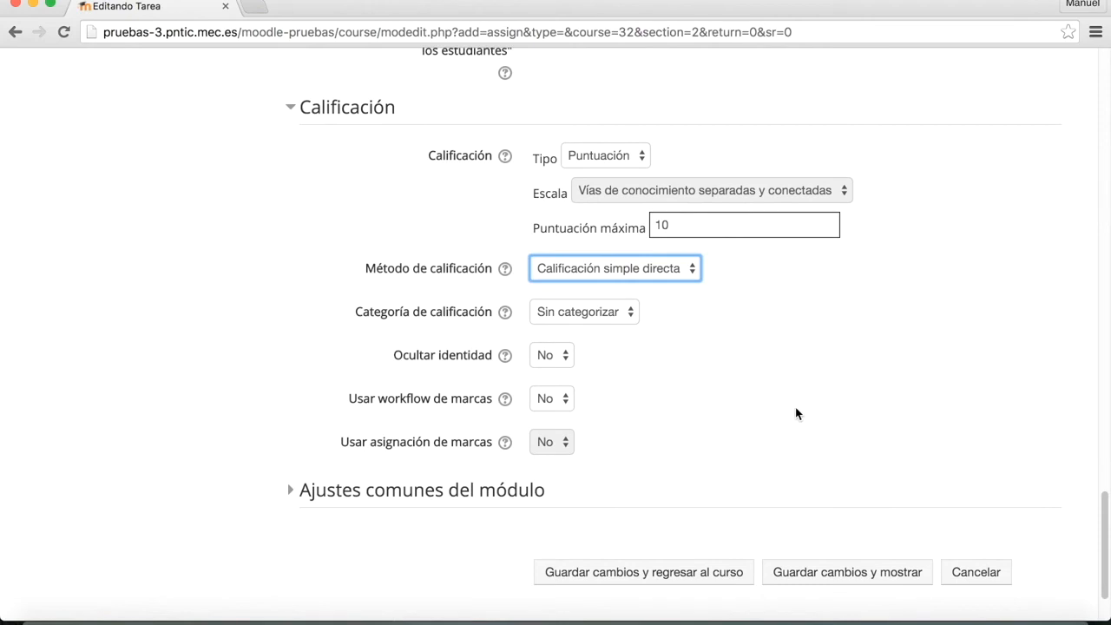
drag(1108, 519, 1108, 529)
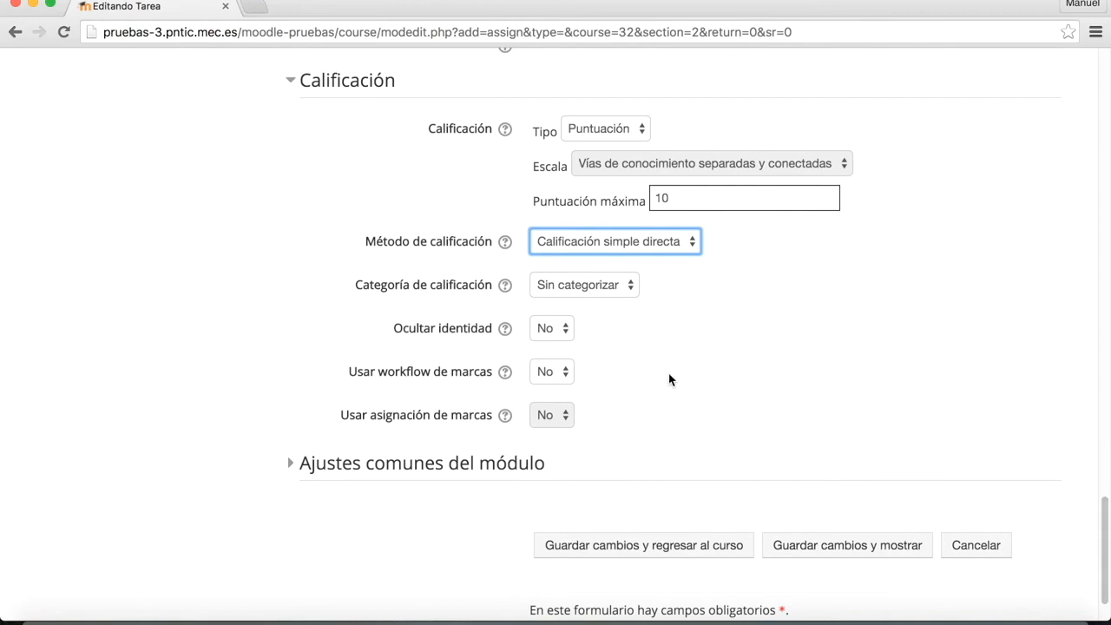
mouse_move(1105, 542)
mouse_down()
mouse_move(1103, 515)
mouse_move(1105, 555)
mouse_up()
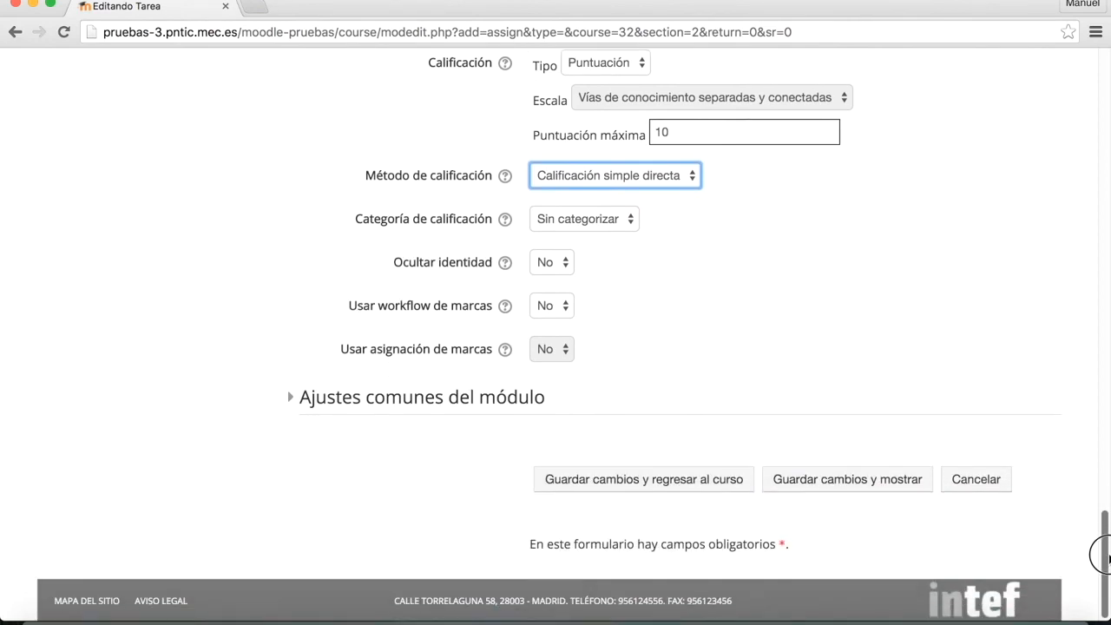
click(440, 408)
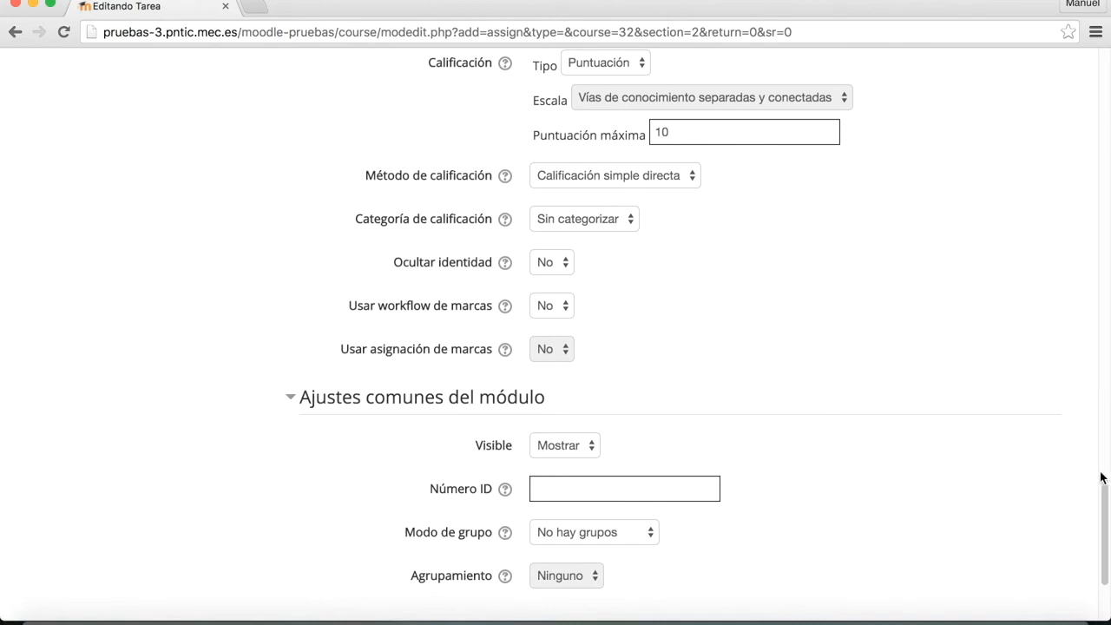
- View the choices for Visible and Modo de grupo in the common module settings without selecting different ones
click(1107, 502)
scroll(1107, 502, down, 5)
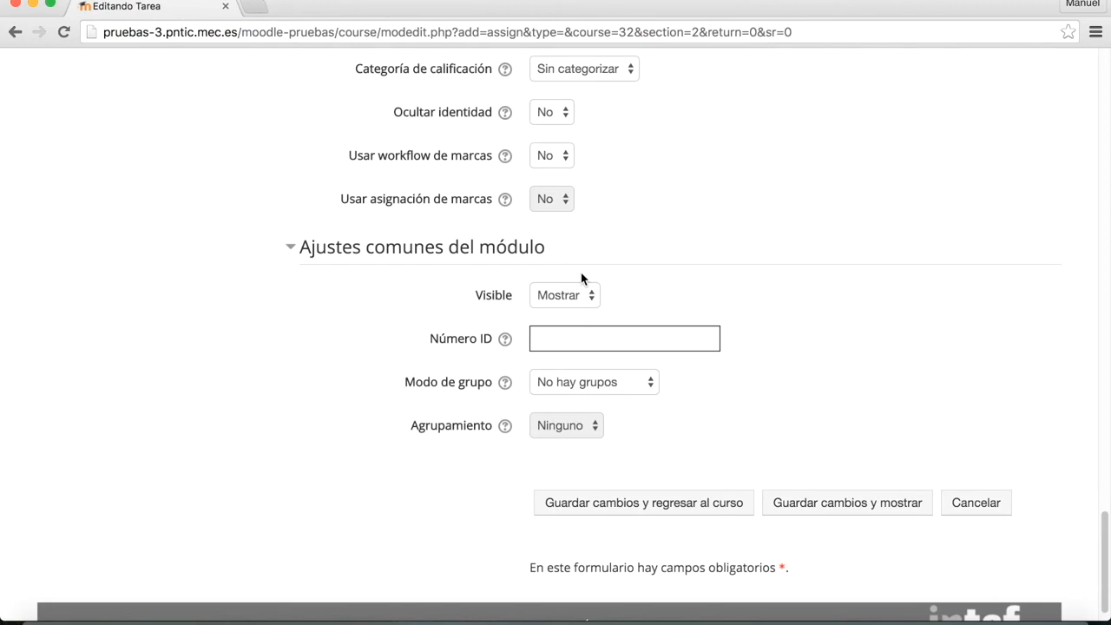
click(593, 293)
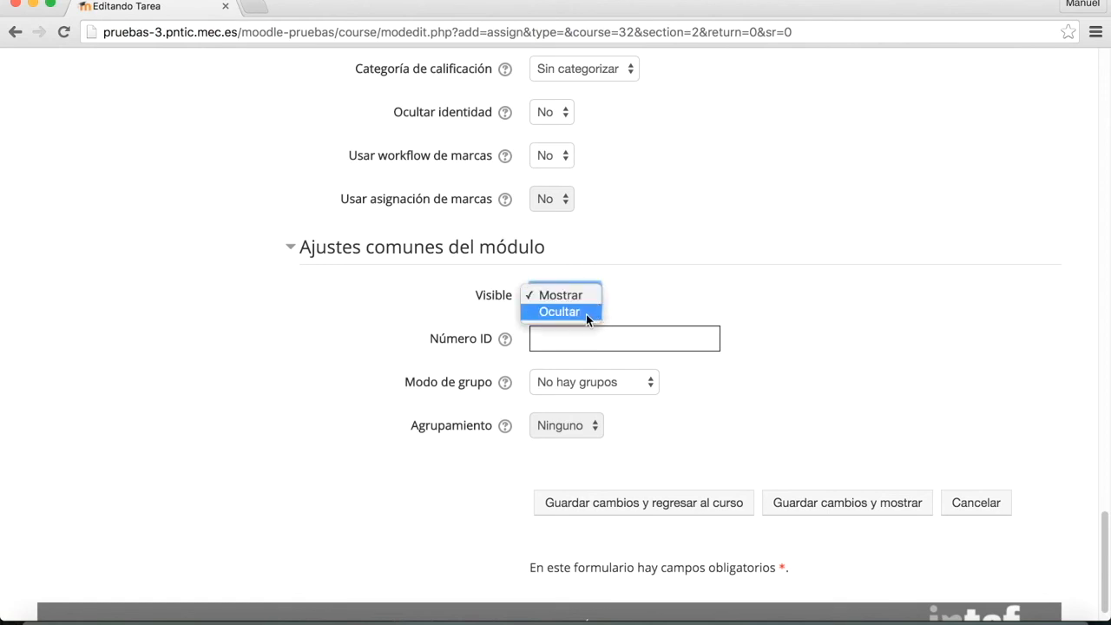
click(643, 298)
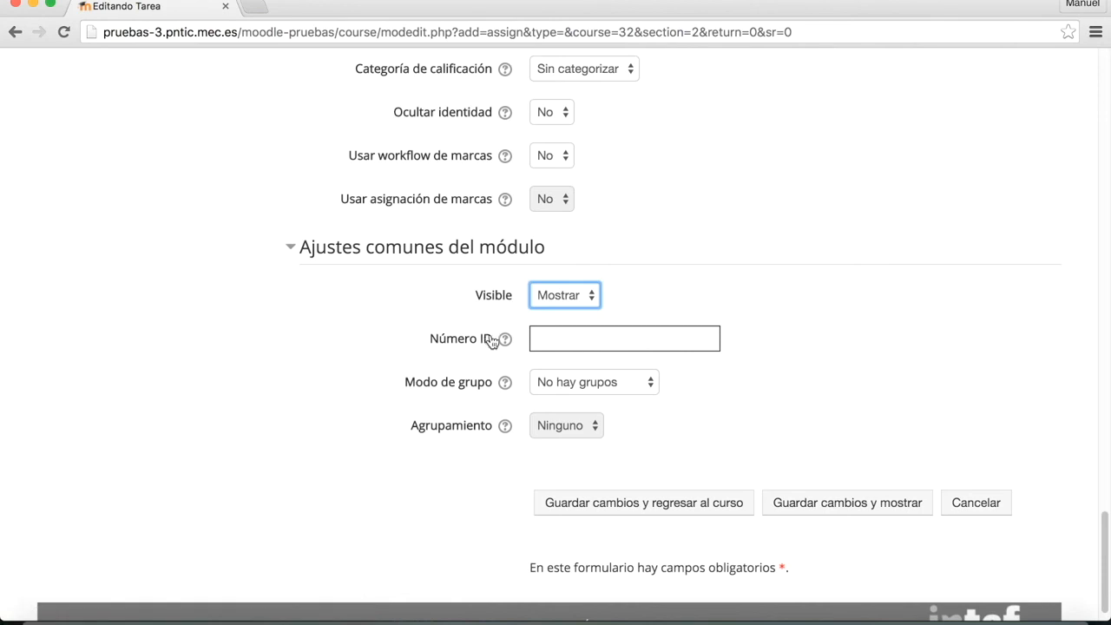
click(649, 385)
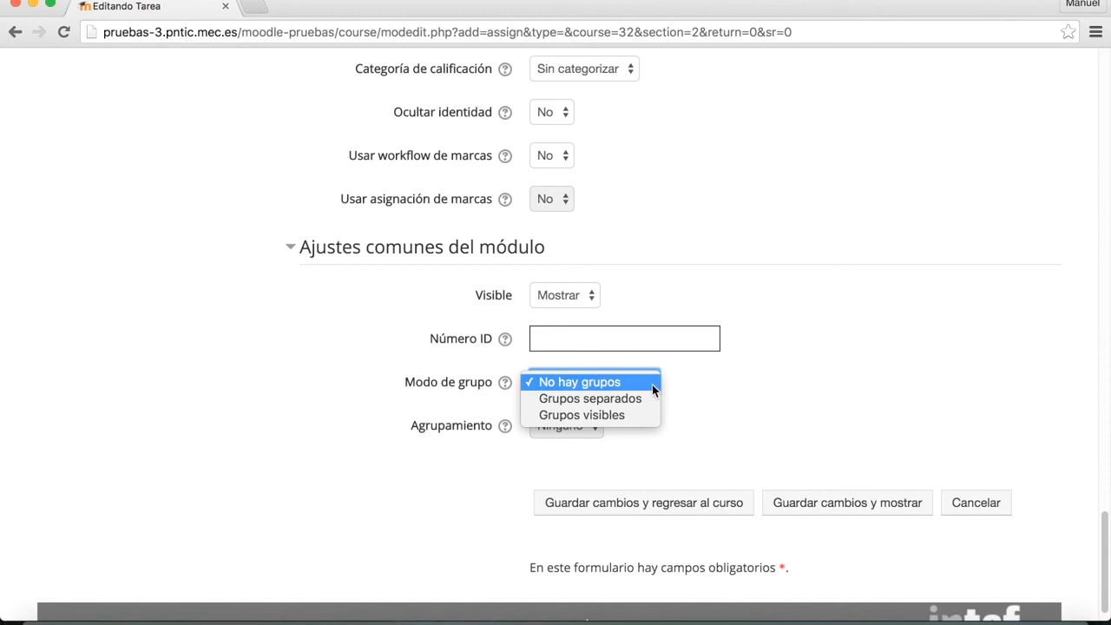
click(798, 404)
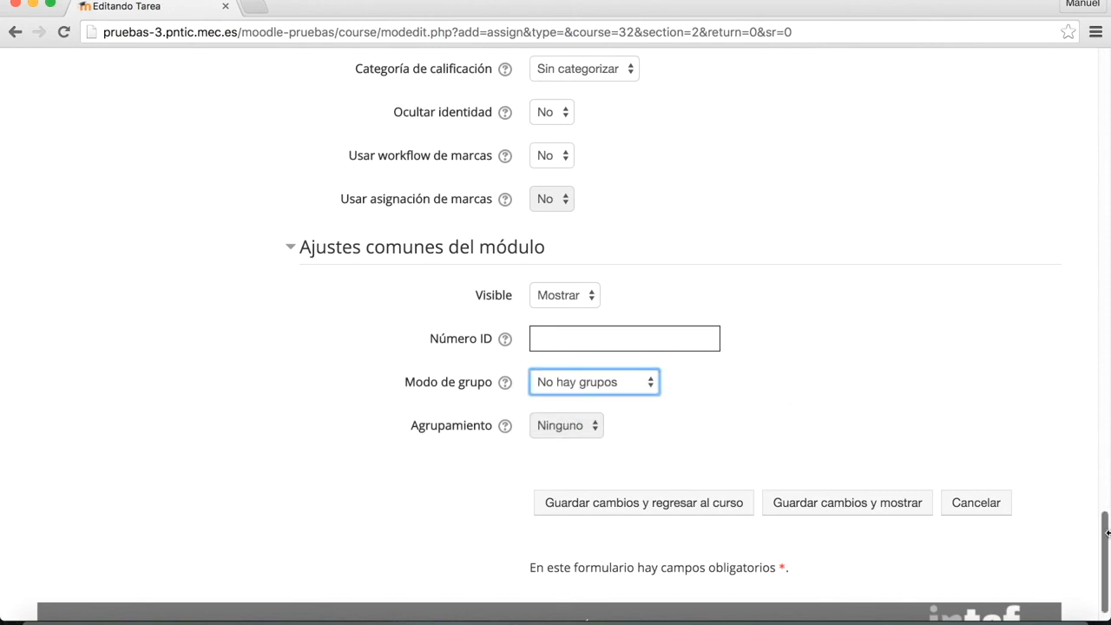
- Check the completed task form, save the changes and return to the course
drag(1107, 536, 1104, 111)
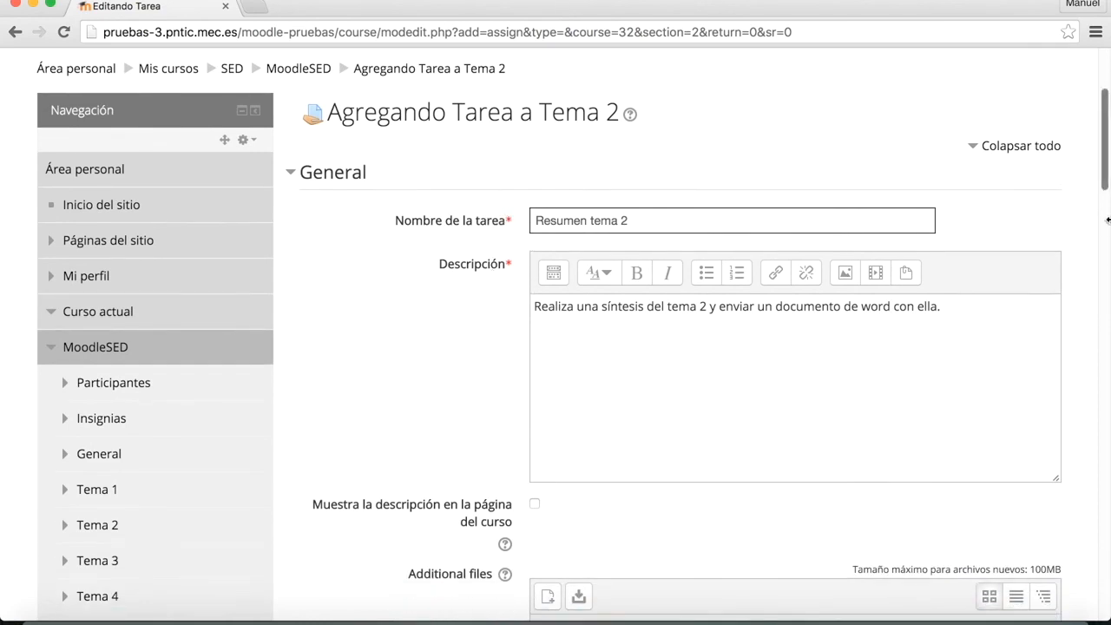
drag(1105, 181, 1107, 531)
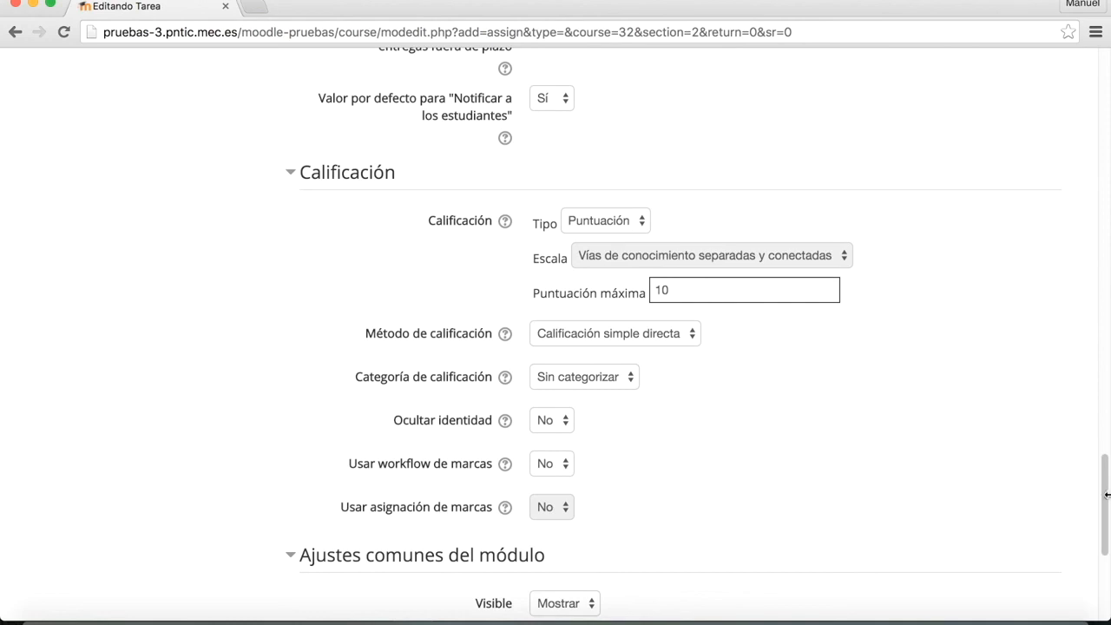
drag(1106, 498, 1107, 444)
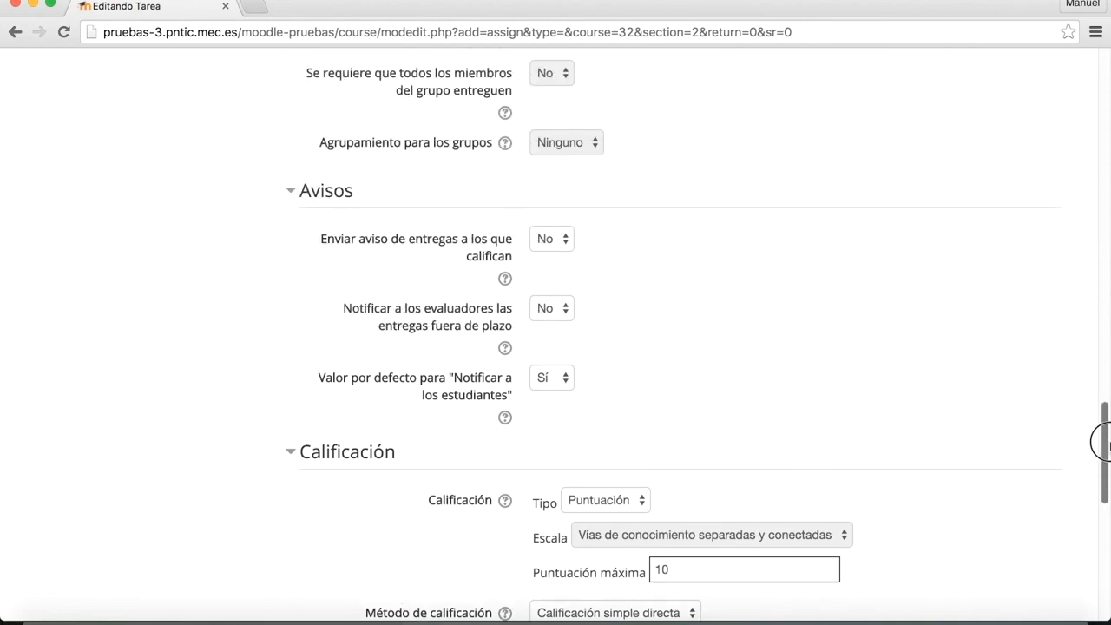
drag(1108, 444, 1108, 444)
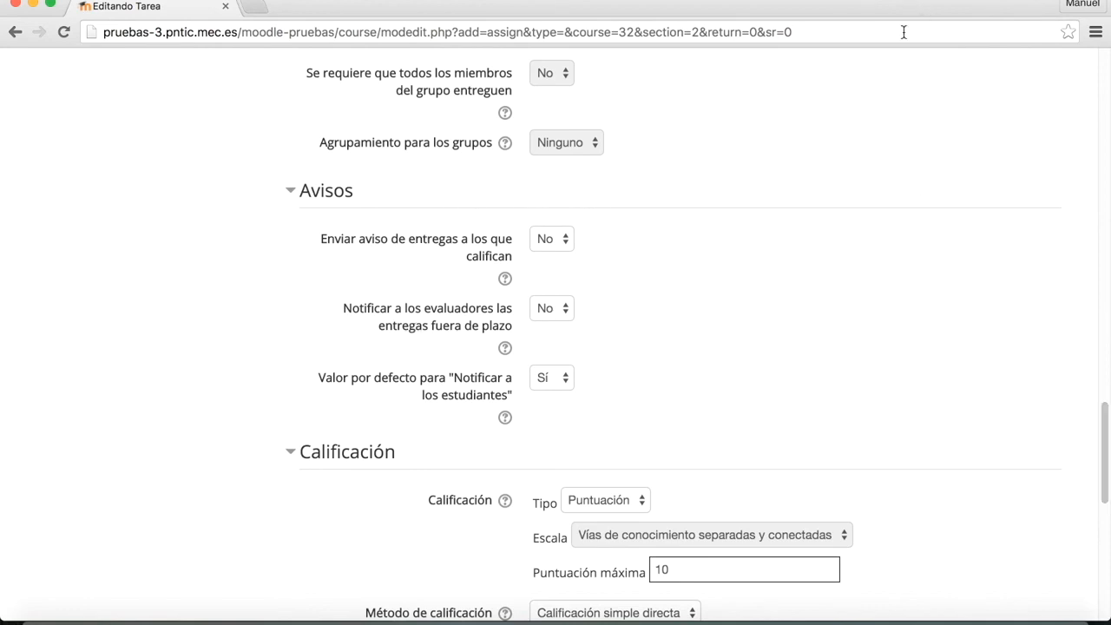
drag(1103, 432, 1099, 541)
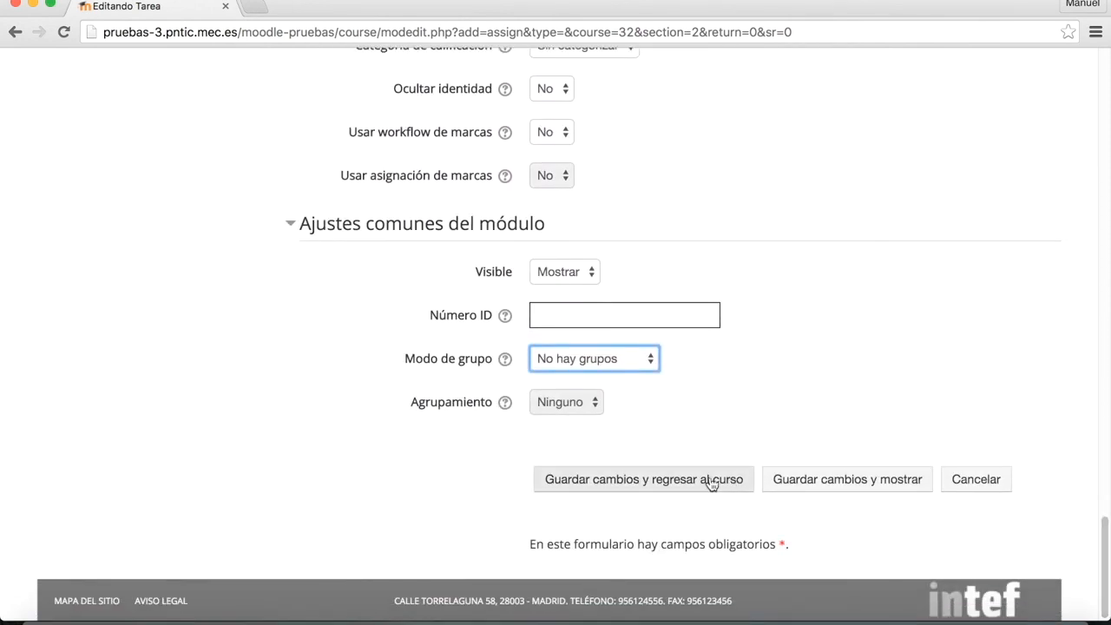
click(629, 489)
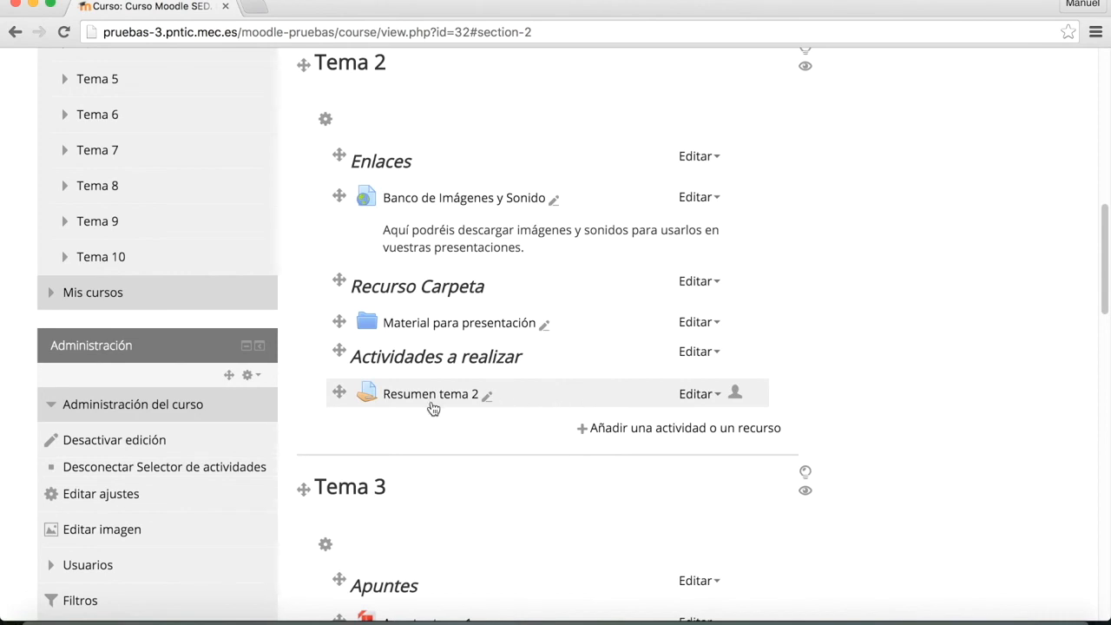
- Deactivate course editing and view the Resumen tema 2 task under Actividades a realizar in Tema 2
drag(1104, 283, 1101, 154)
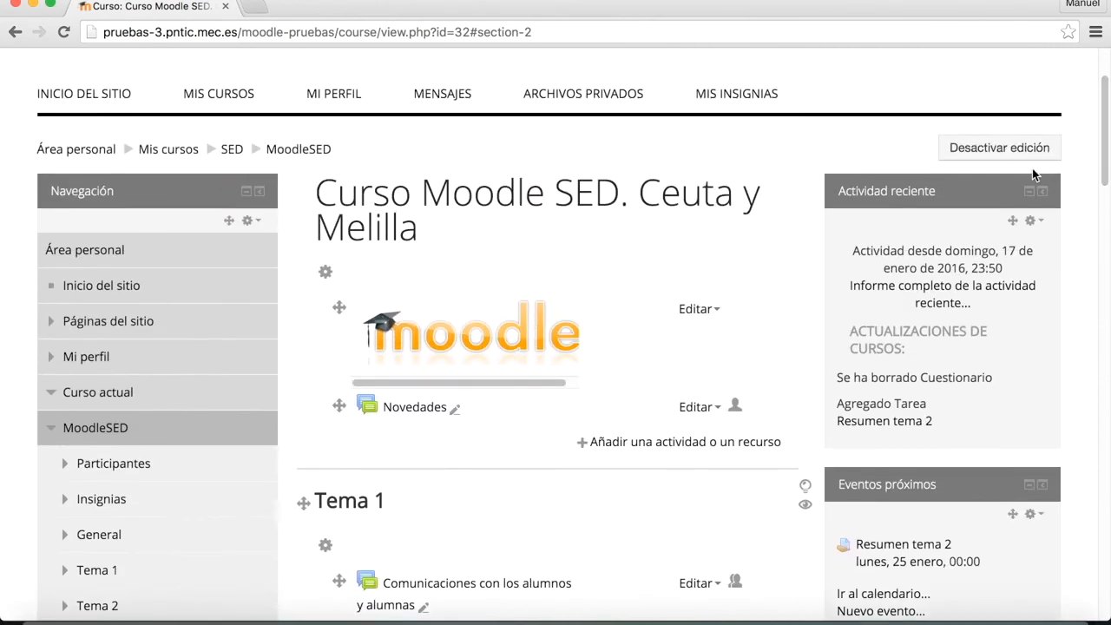
click(999, 150)
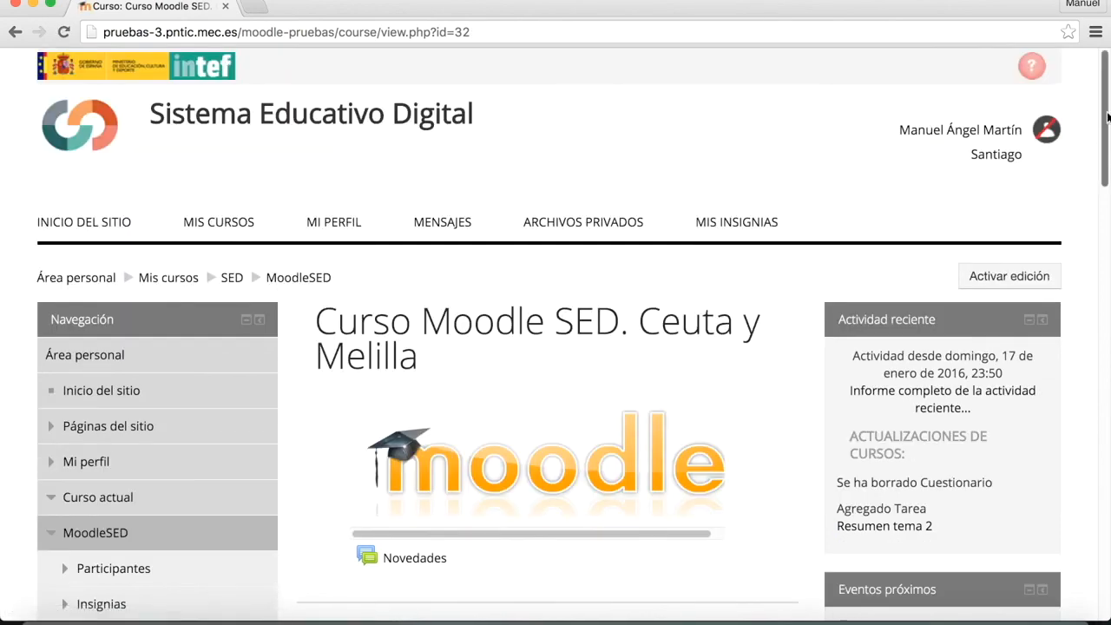
drag(1106, 118, 1077, 315)
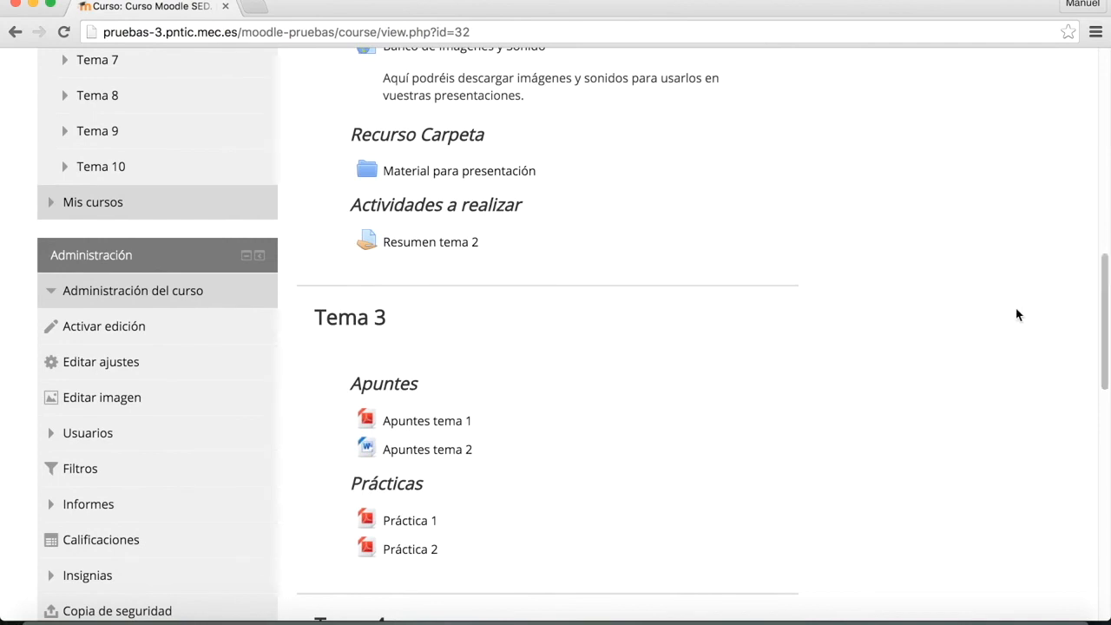